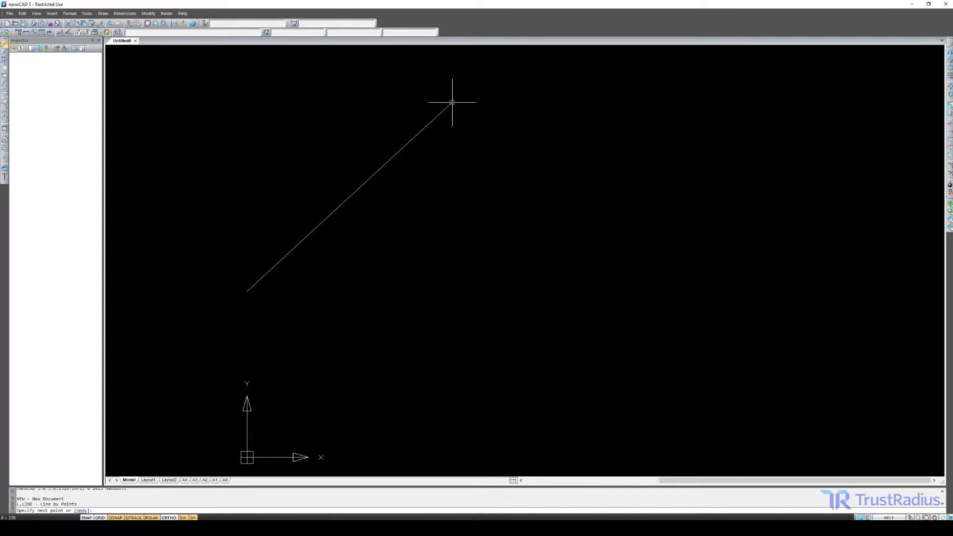
Extend the nanoCAD line chain through top, right, bottom and lower-left corners, adding a small notch near the start
click(452, 103)
click(650, 244)
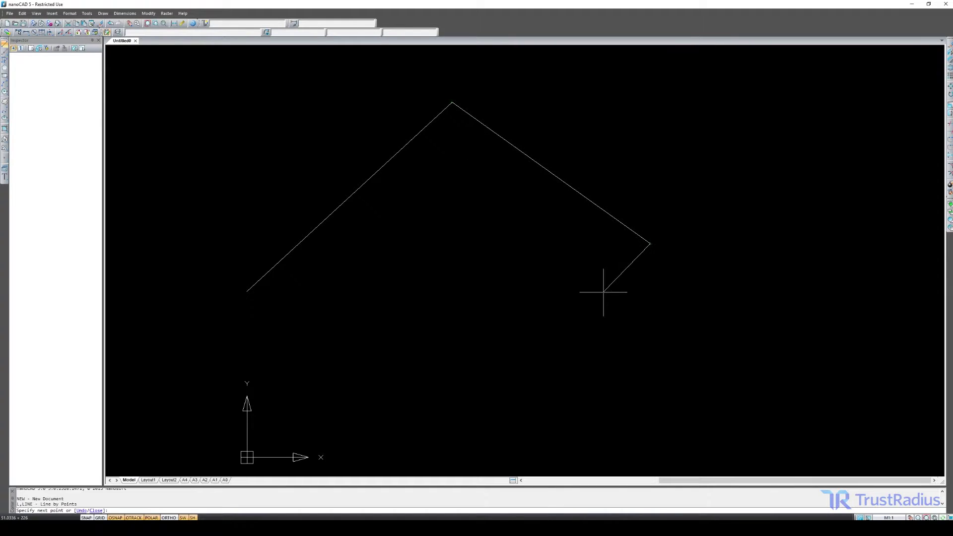
click(515, 373)
click(290, 356)
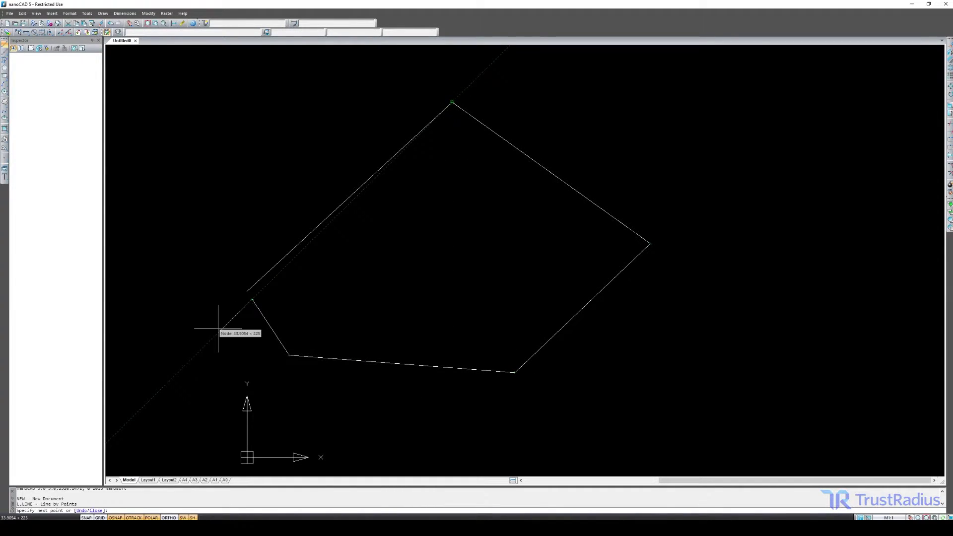
click(252, 300)
right_click(225, 313)
key(Escape)
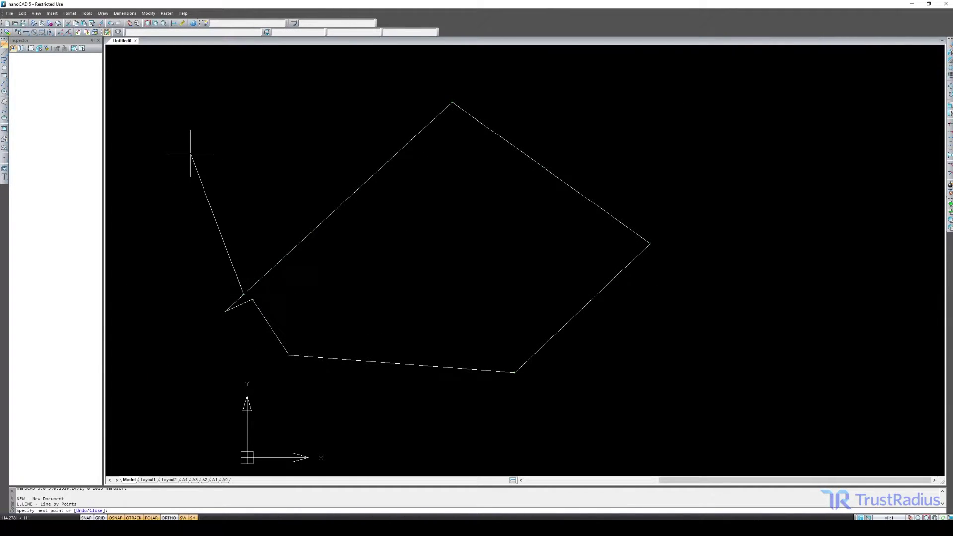
click(263, 272)
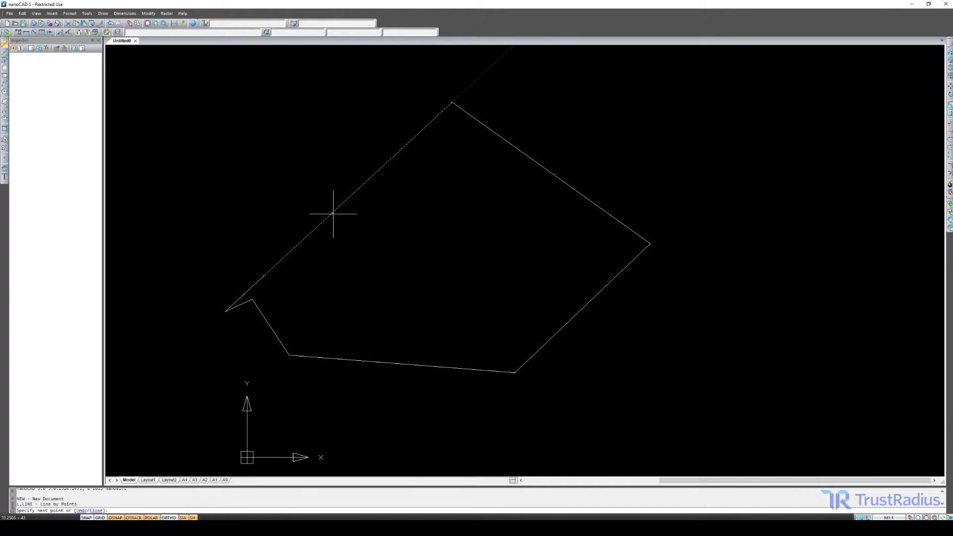
Draw two rays from a point inside the outline, one heading right and one down-right
click(103, 13)
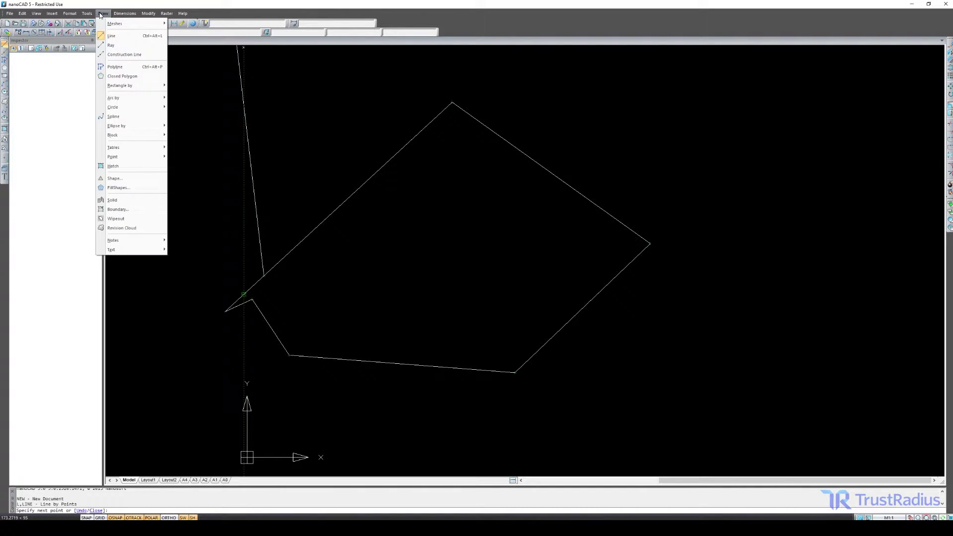
click(119, 42)
click(356, 250)
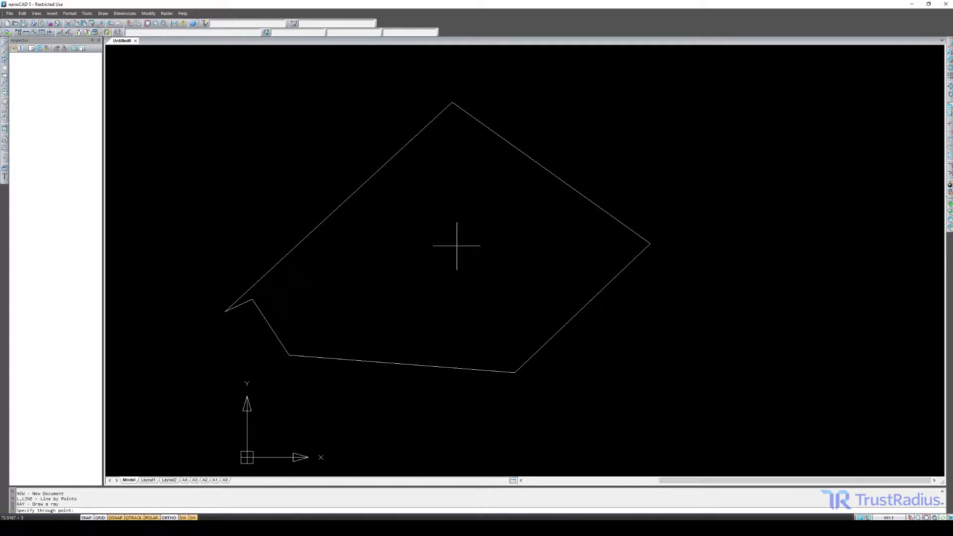
click(493, 242)
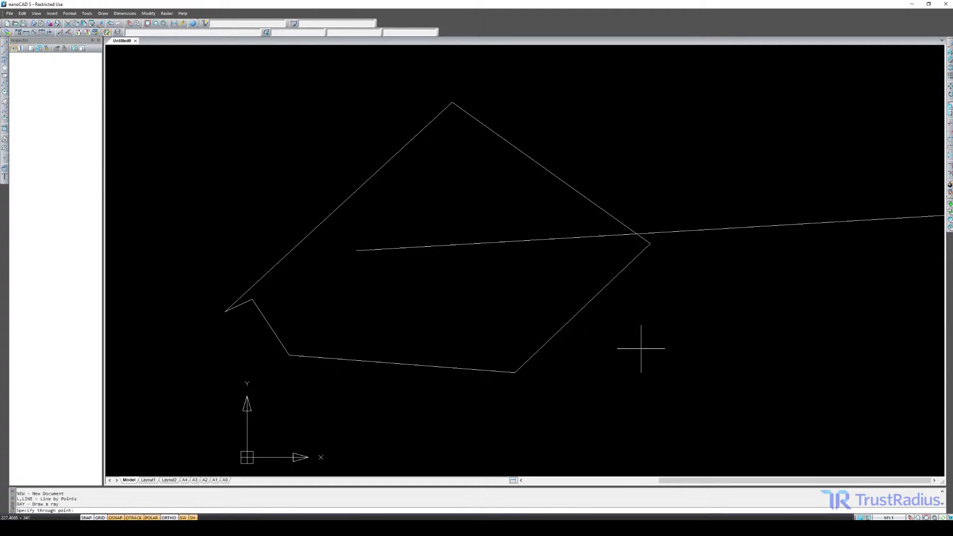
click(548, 379)
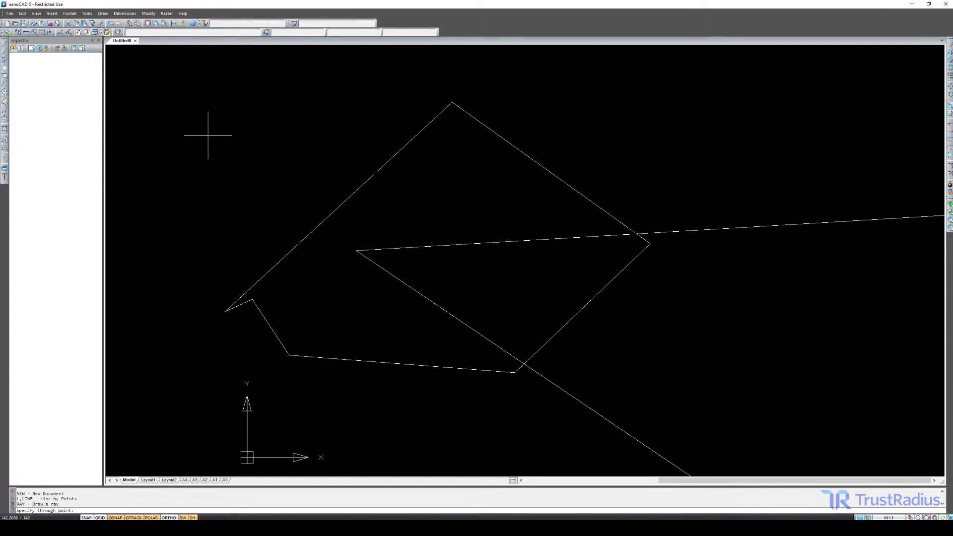
Place construction lines from an anchor point, one running up-right and one through the rays' start
click(103, 14)
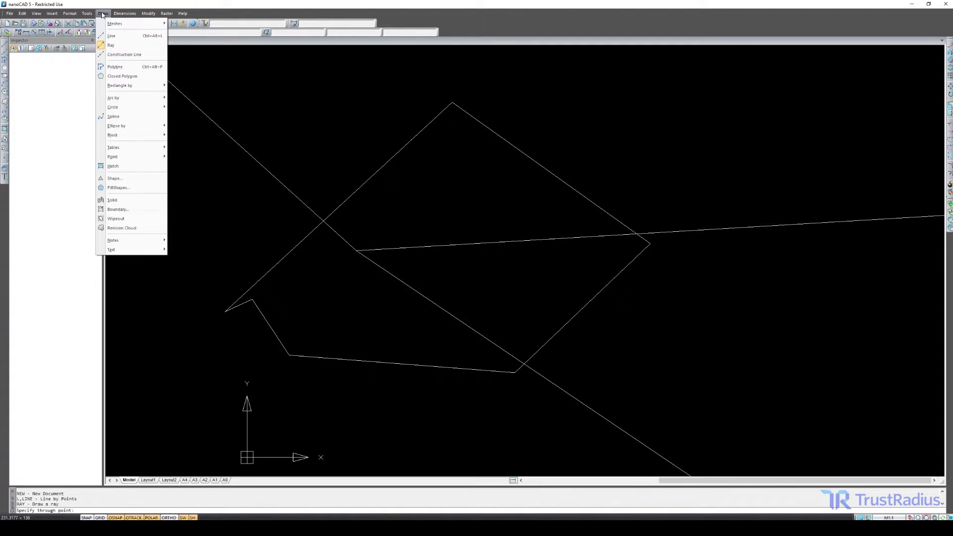
click(126, 56)
click(192, 203)
click(326, 92)
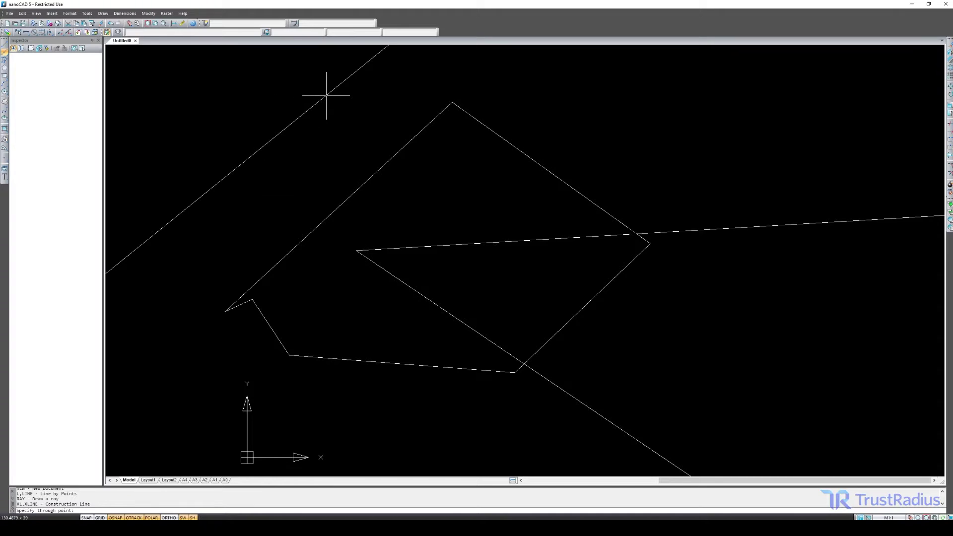
click(381, 254)
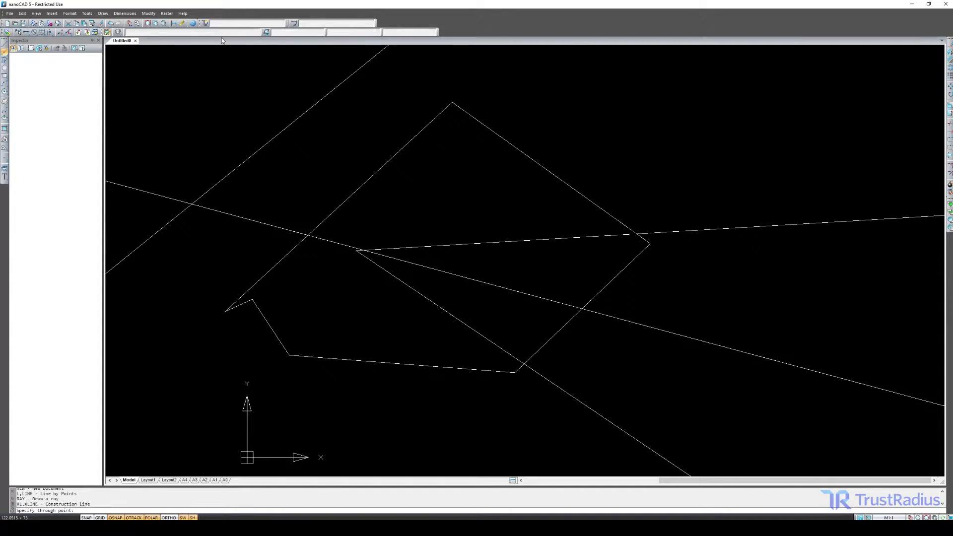
click(102, 14)
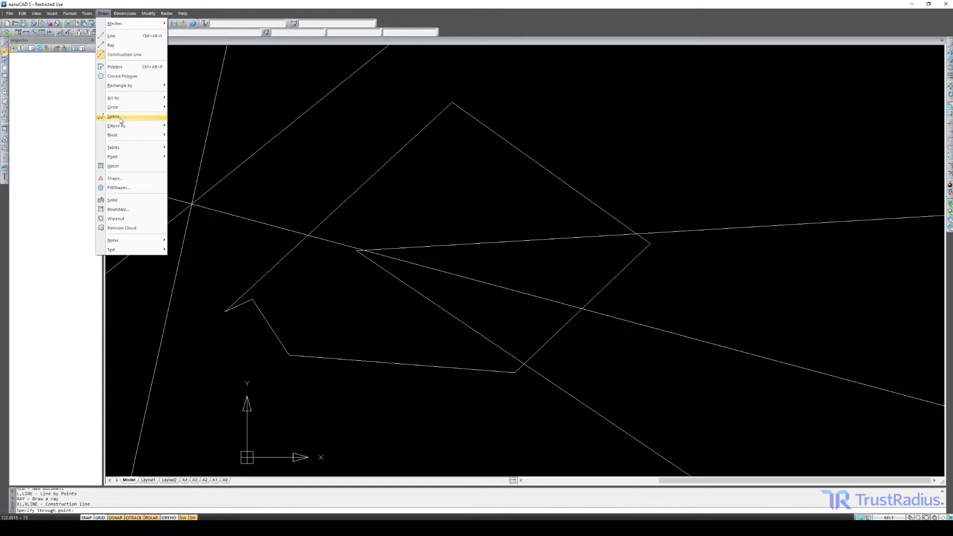
mouse_move(126, 89)
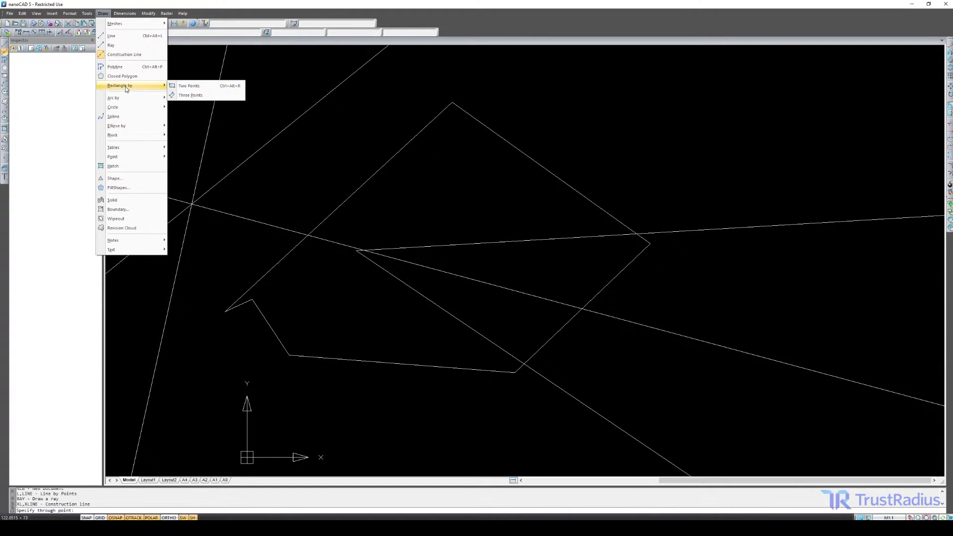
click(676, 109)
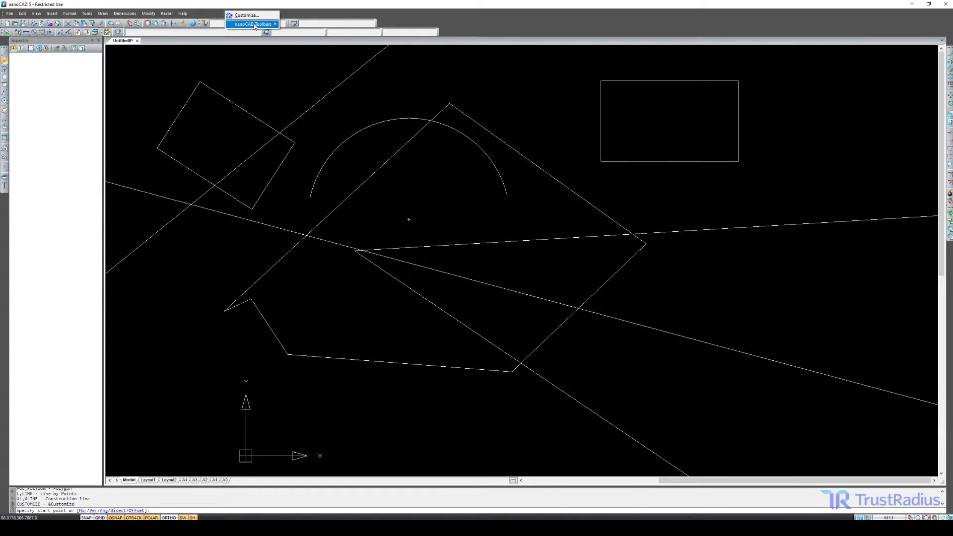
Turn on the Tables toolbar and float it as a horizontal bar at the upper right
mouse_move(254, 23)
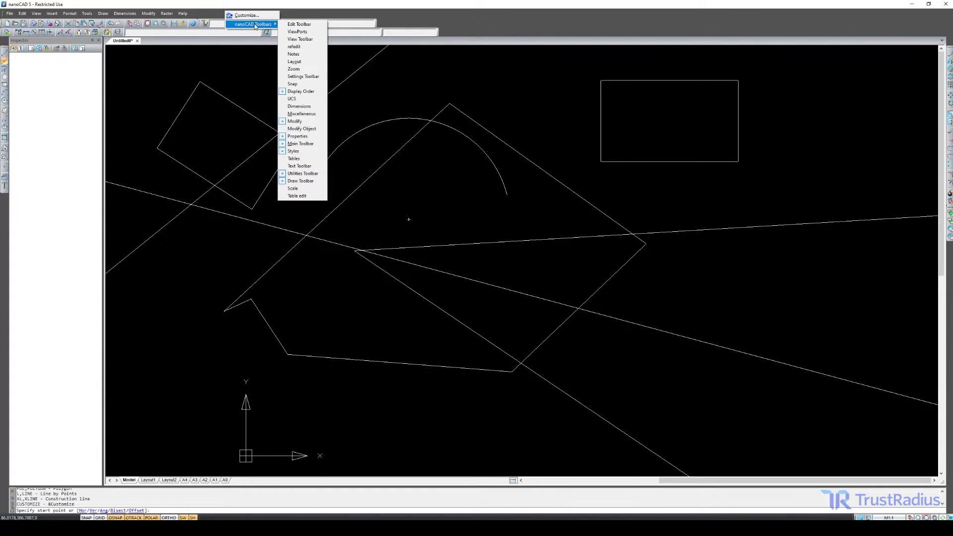
click(293, 159)
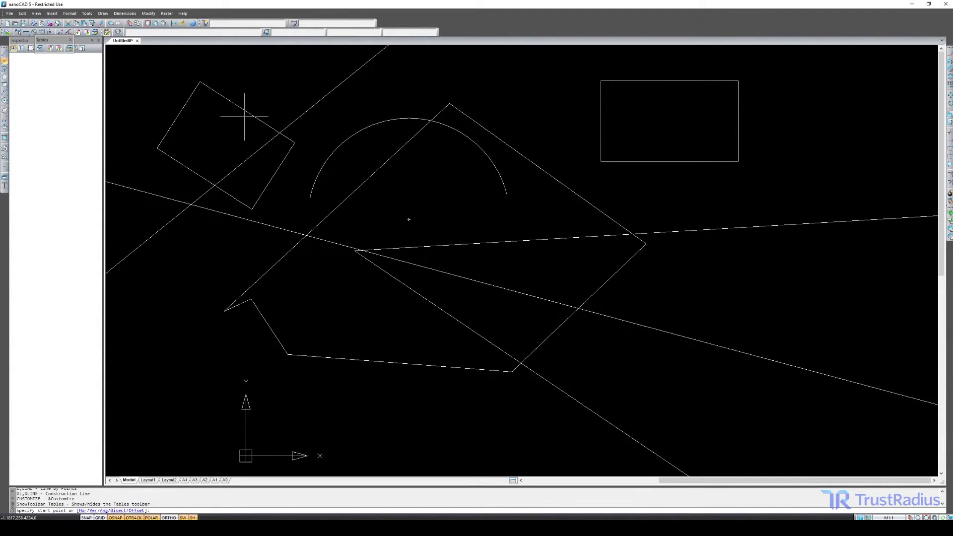
drag(60, 41, 134, 62)
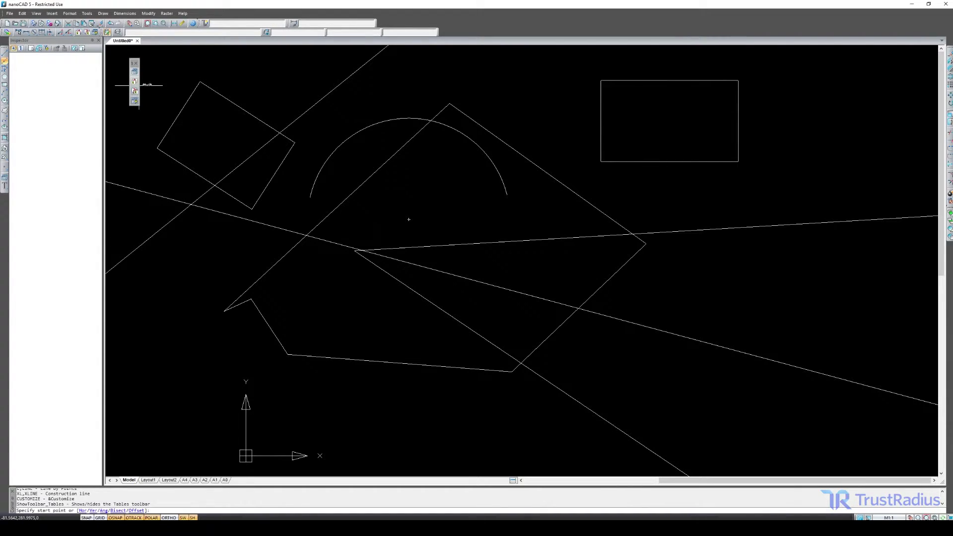
drag(187, 124, 230, 83)
drag(155, 63, 901, 62)
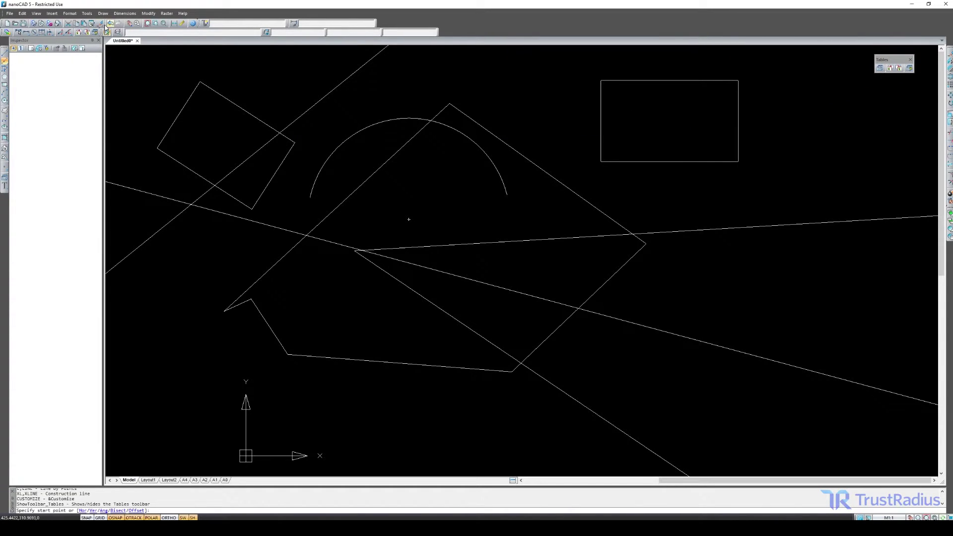
Turn on the Notes toolbar and float it just beneath the Tables toolbar
right_click(422, 22)
mouse_move(449, 34)
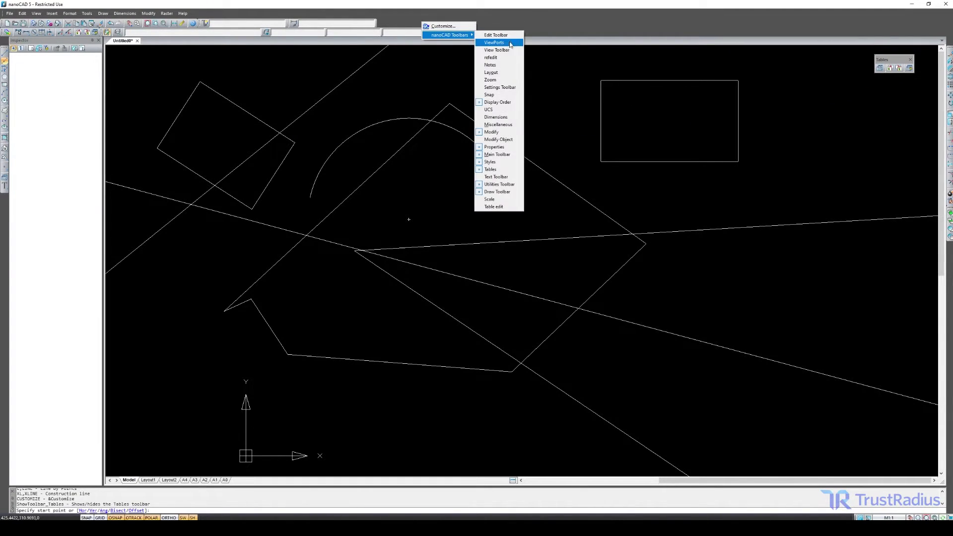
click(492, 65)
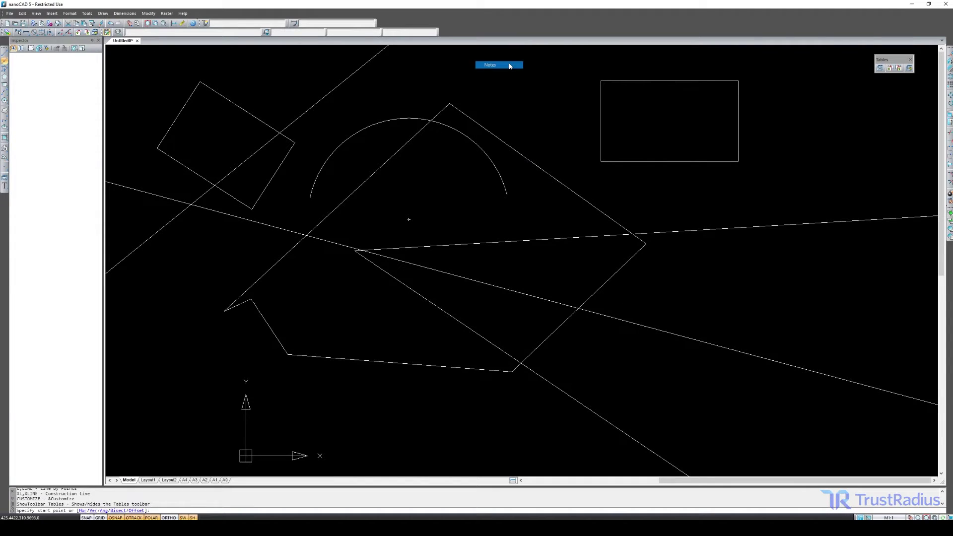
drag(72, 41, 895, 77)
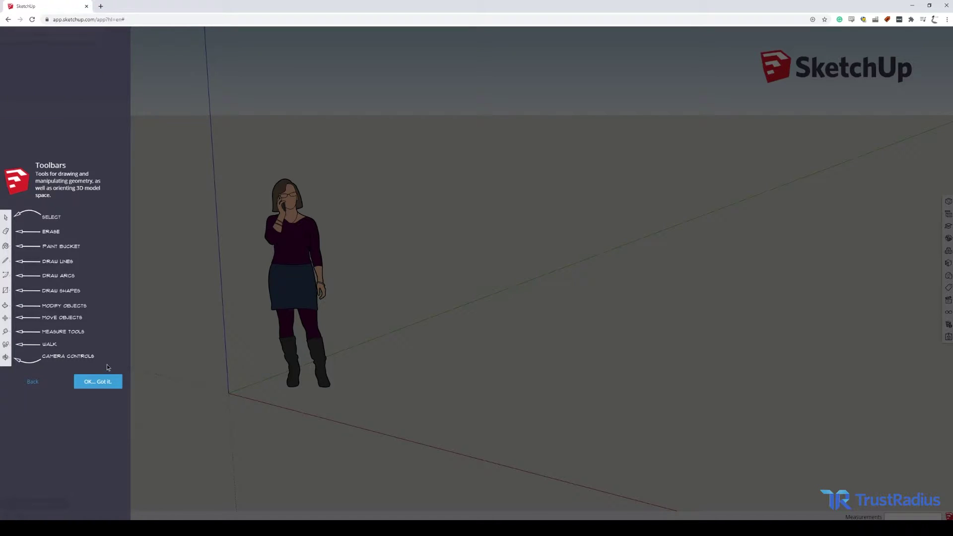
Dismiss the toolbars, panels, status bar and measurements introductions, then confirm ready to model
click(105, 382)
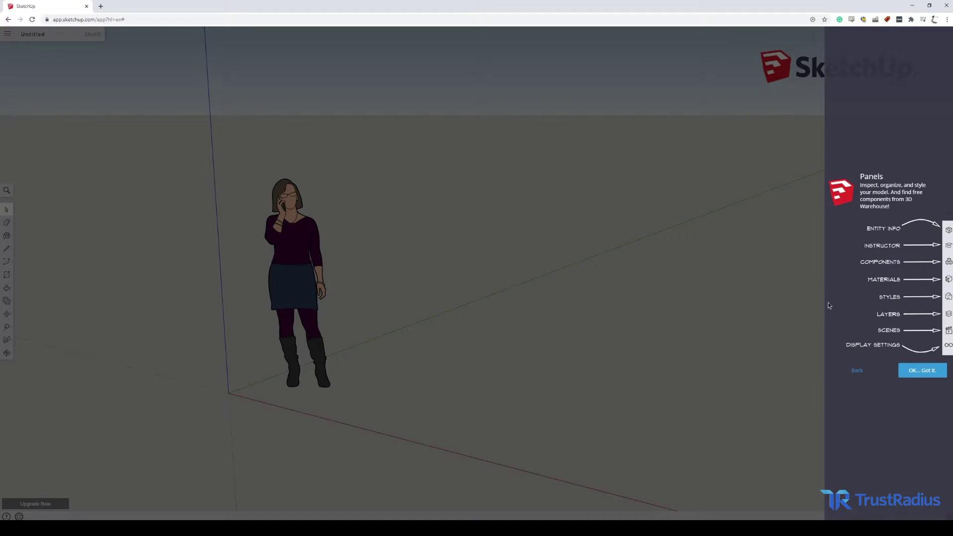
click(917, 375)
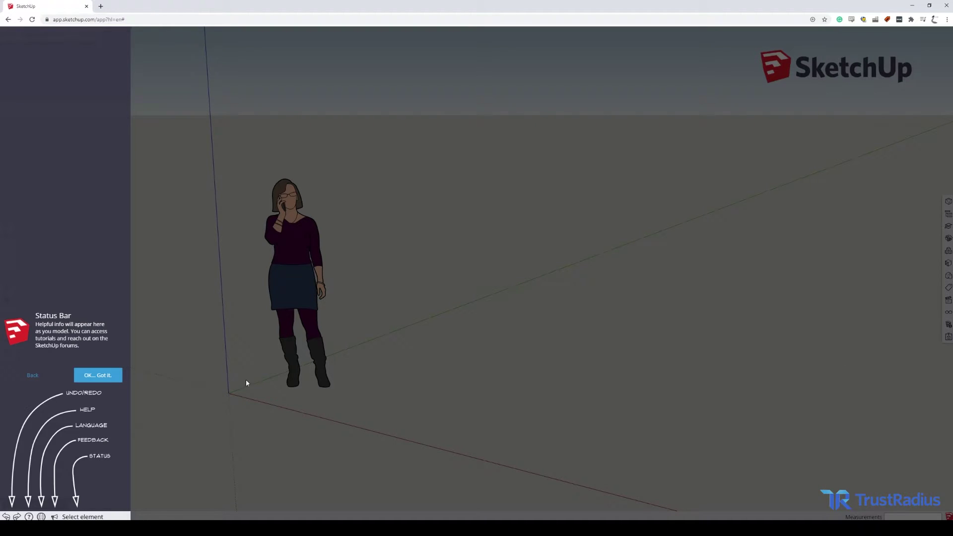
click(102, 376)
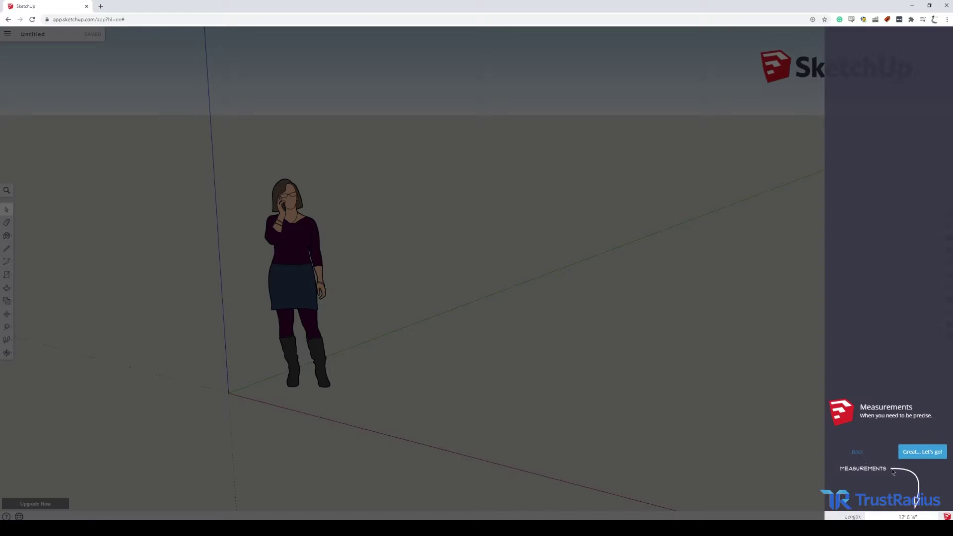
click(923, 456)
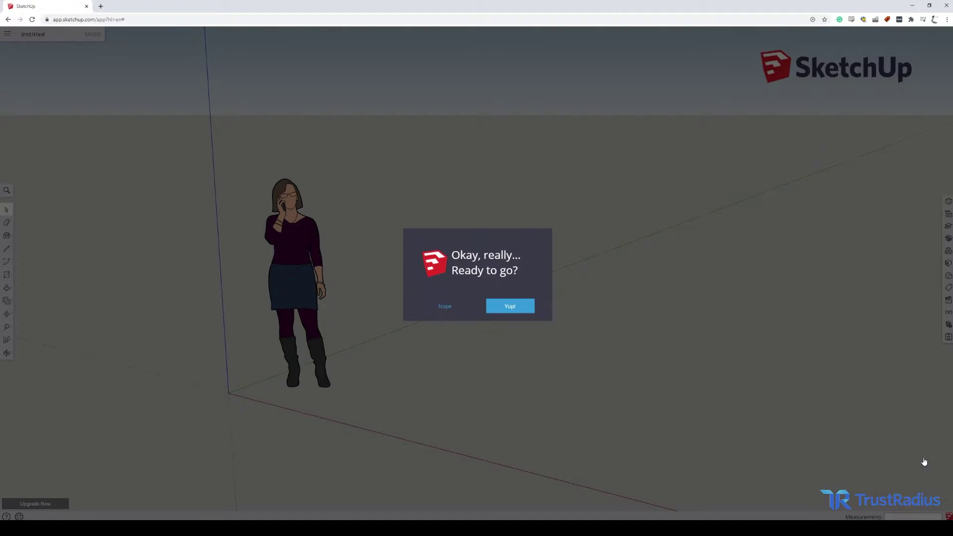
click(512, 306)
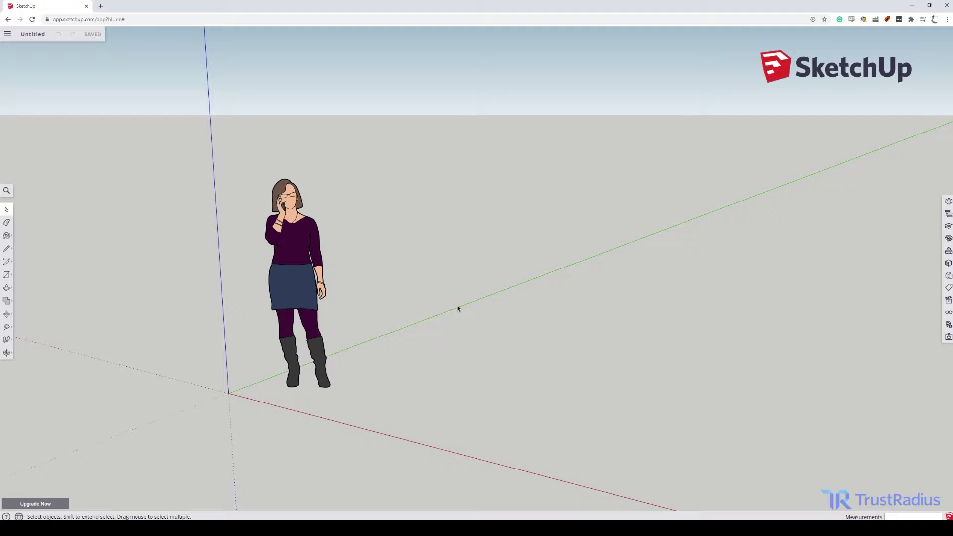
Draw a straight line across the ground to the right of the figure
click(8, 236)
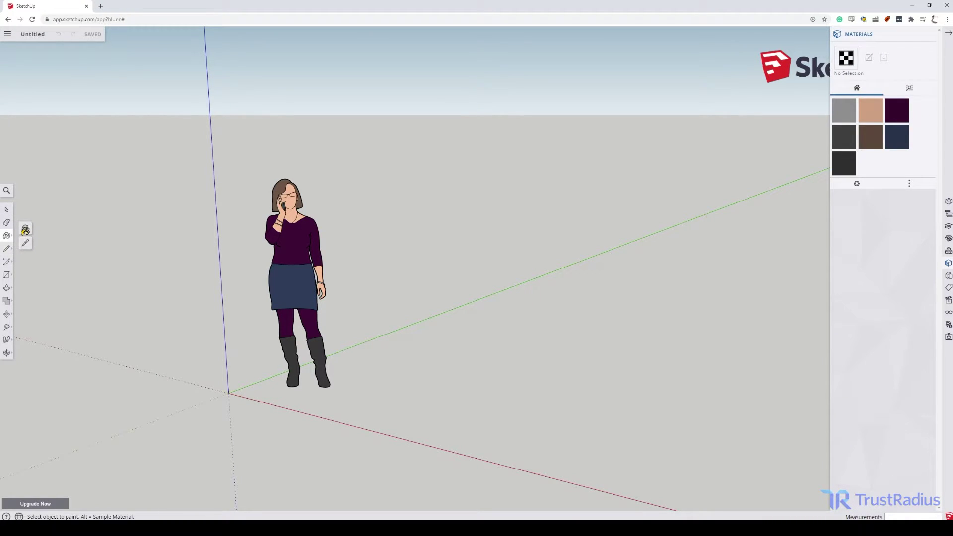
click(26, 243)
click(6, 248)
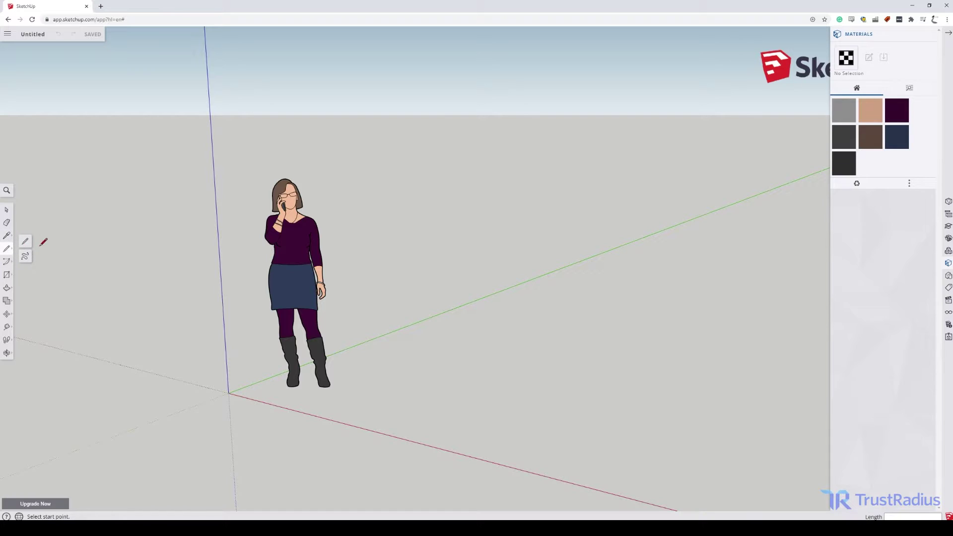
click(546, 296)
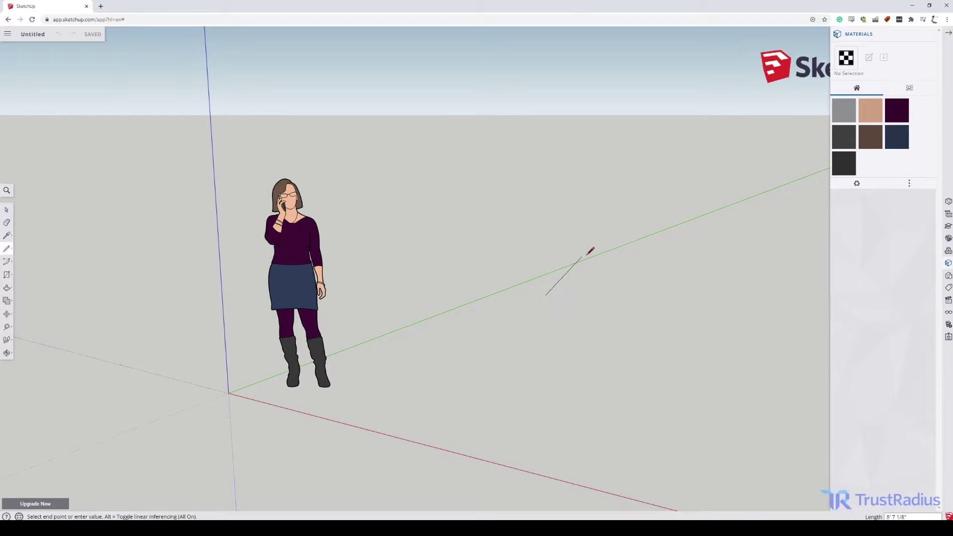
click(762, 187)
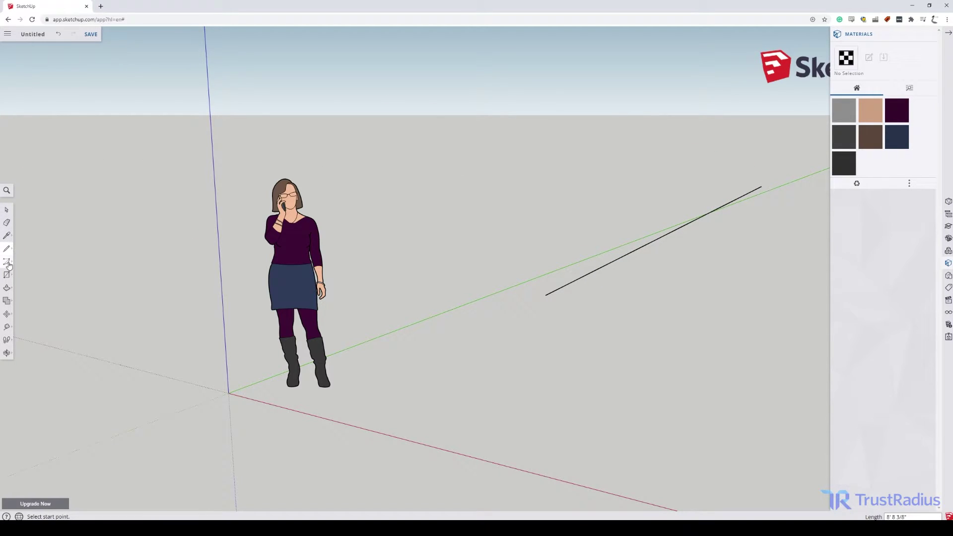
Start an arc beside the line, then cancel it and begin a fresh arc
click(8, 263)
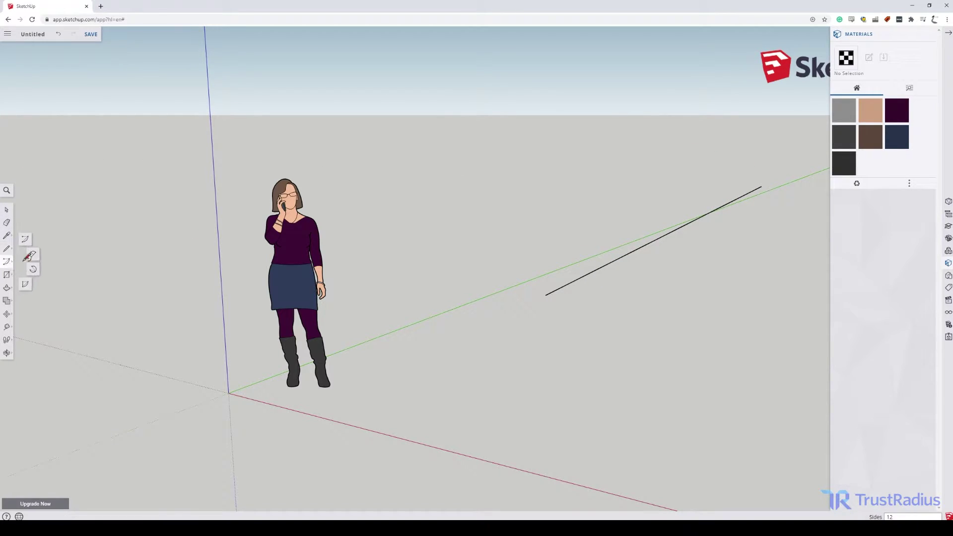
click(521, 333)
click(723, 365)
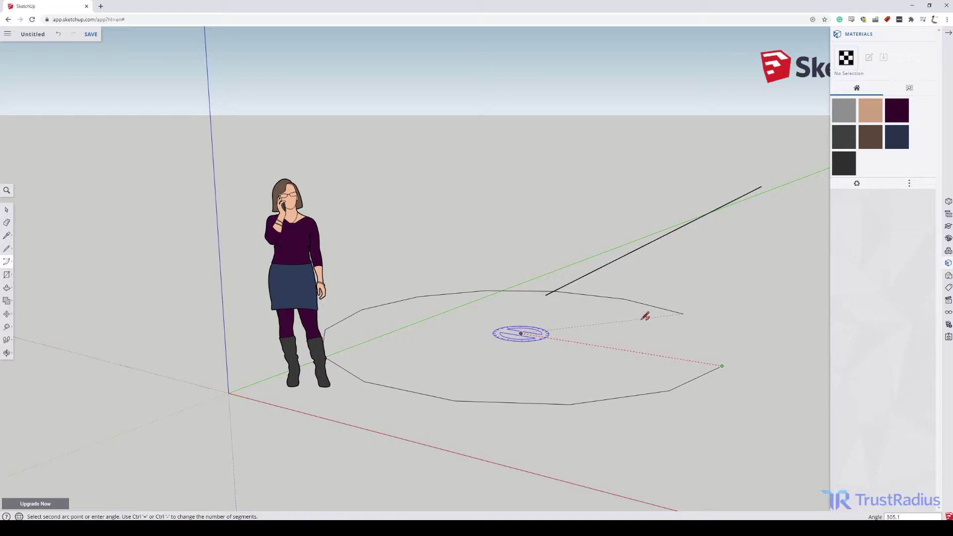
right_click(654, 379)
click(687, 326)
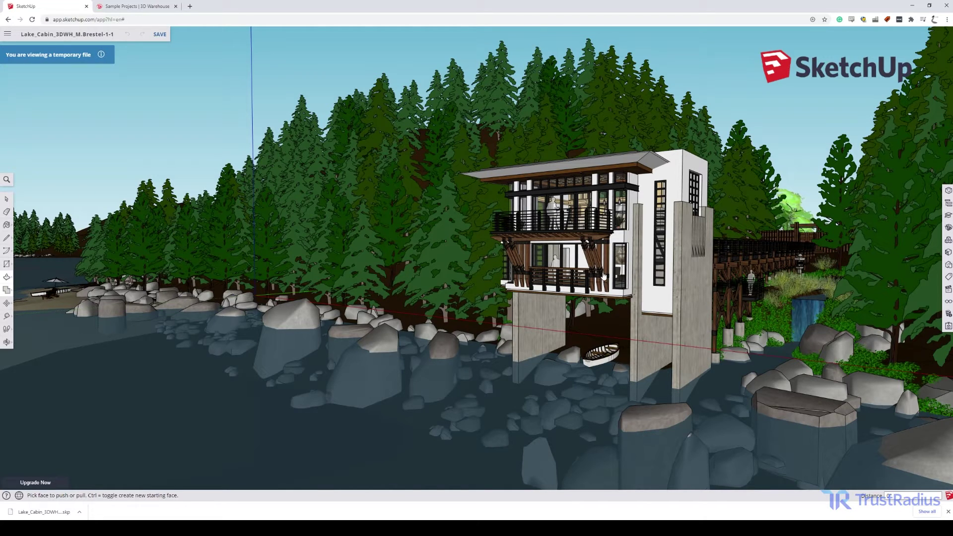
Press U to start a Solid Tools operation on the Lake Cabin model
key(u)
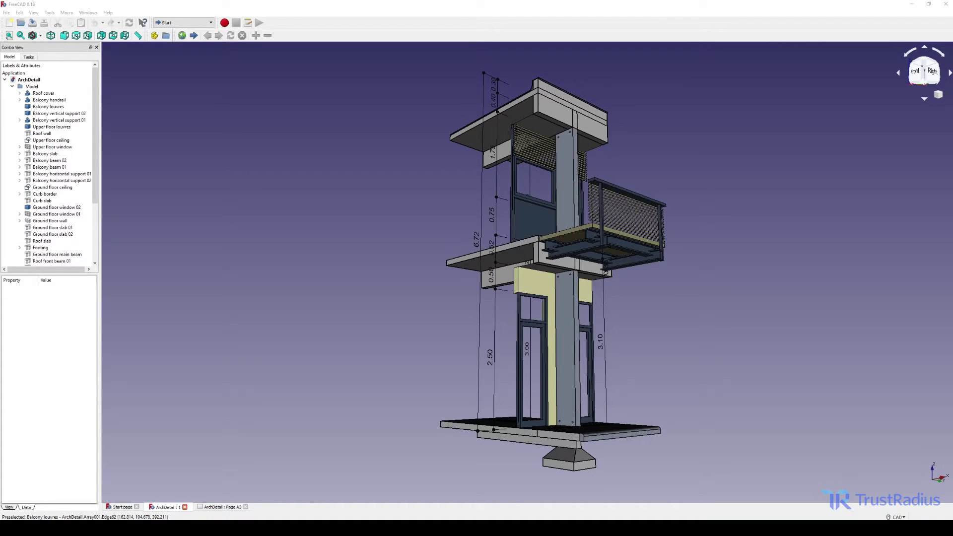
Select Dimension007 in the ArchDetail model and open its Dimline x value for editing
click(231, 508)
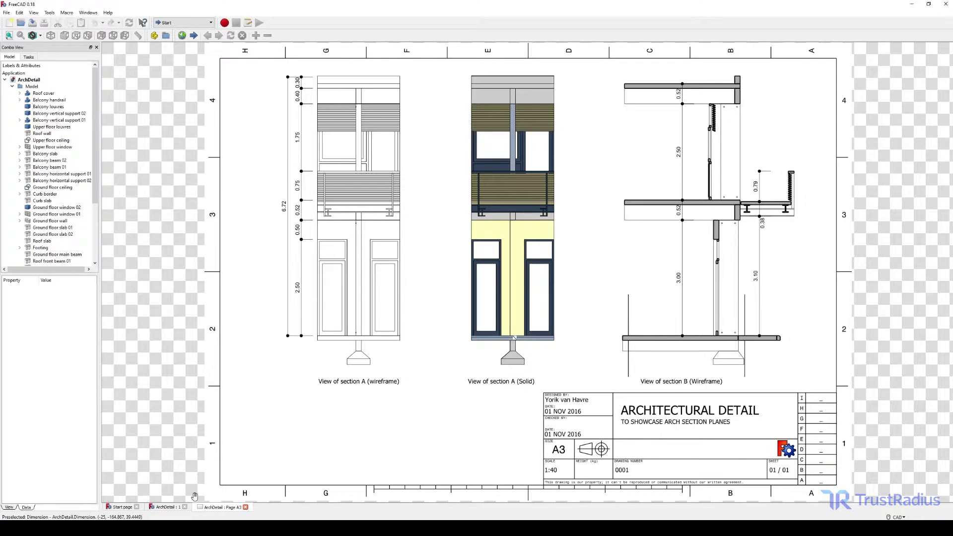
click(171, 508)
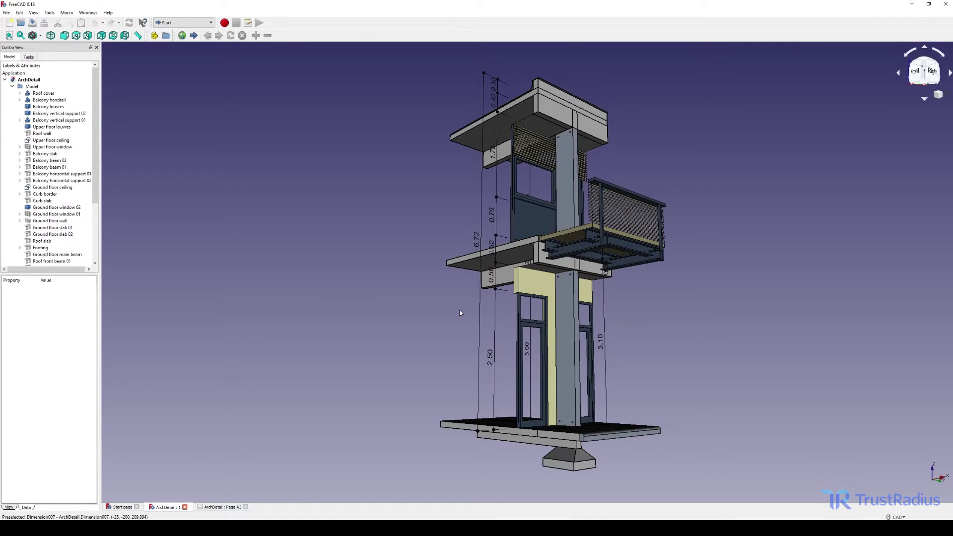
click(480, 303)
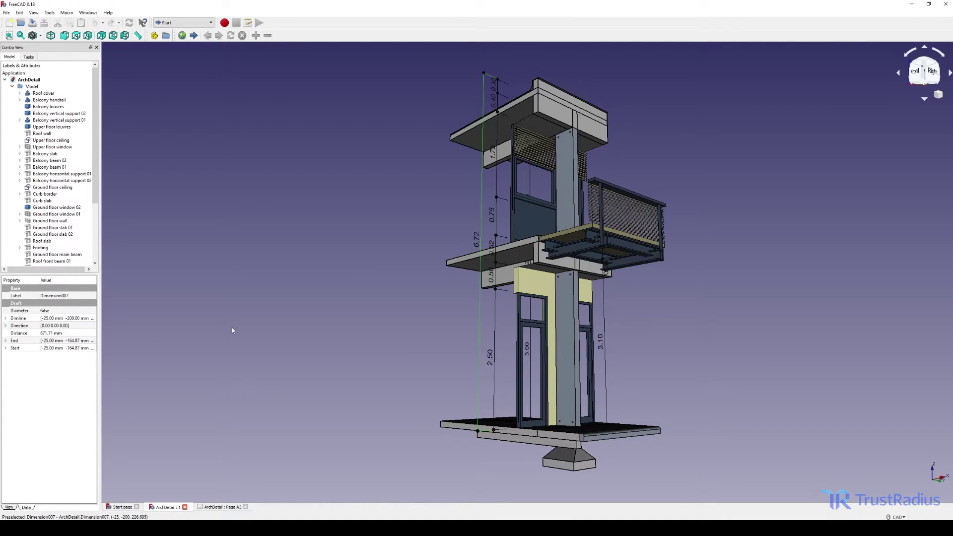
click(6, 318)
click(49, 326)
double_click(49, 326)
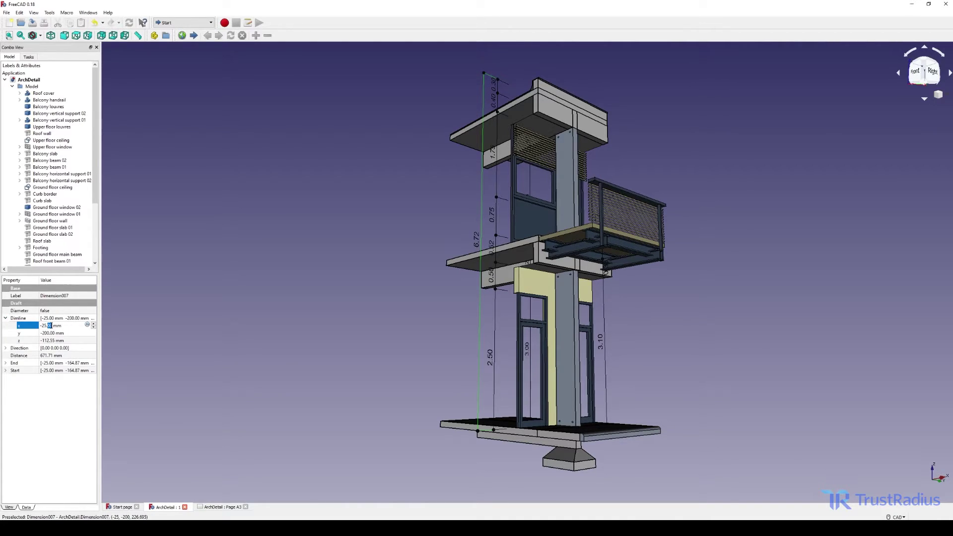
key(BackSpace)
Step the Dimline x value up to -1.00 mm
click(93, 323)
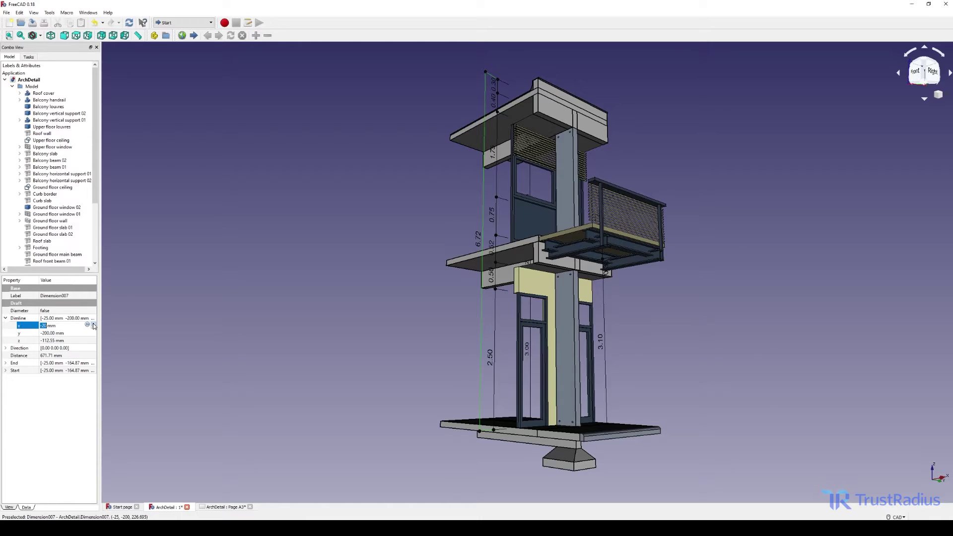
click(94, 324)
click(94, 324)
click(94, 324)
click(94, 324)
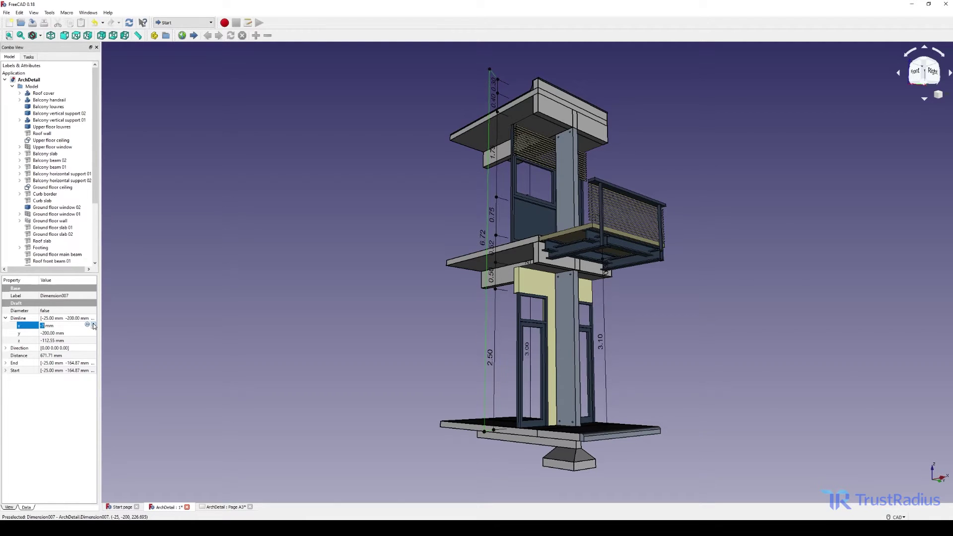
click(94, 324)
click(94, 324)
click(94, 324)
click(93, 324)
Zoom into the Page A3 sheet, then open the EngineBlock.FCStd example from the Start page
click(203, 507)
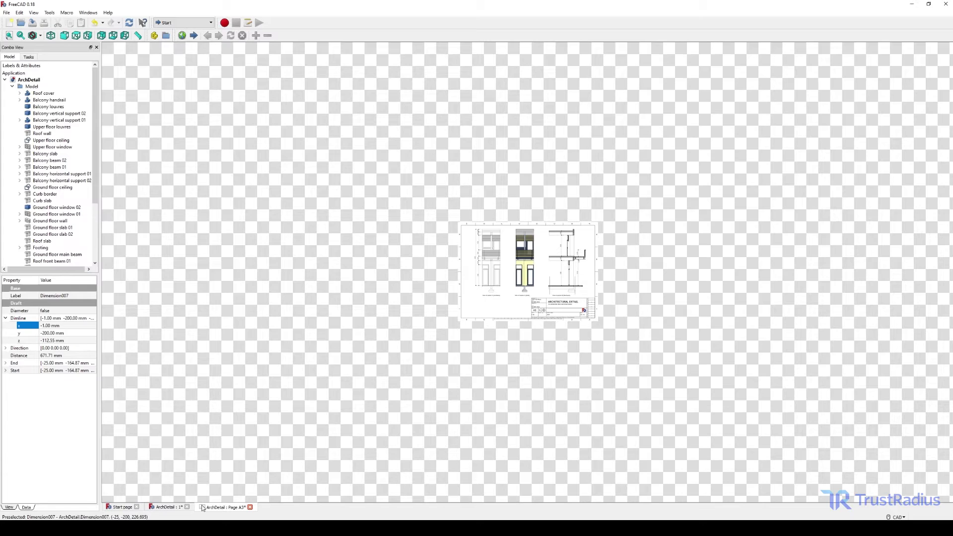
scroll(469, 313, up, 6)
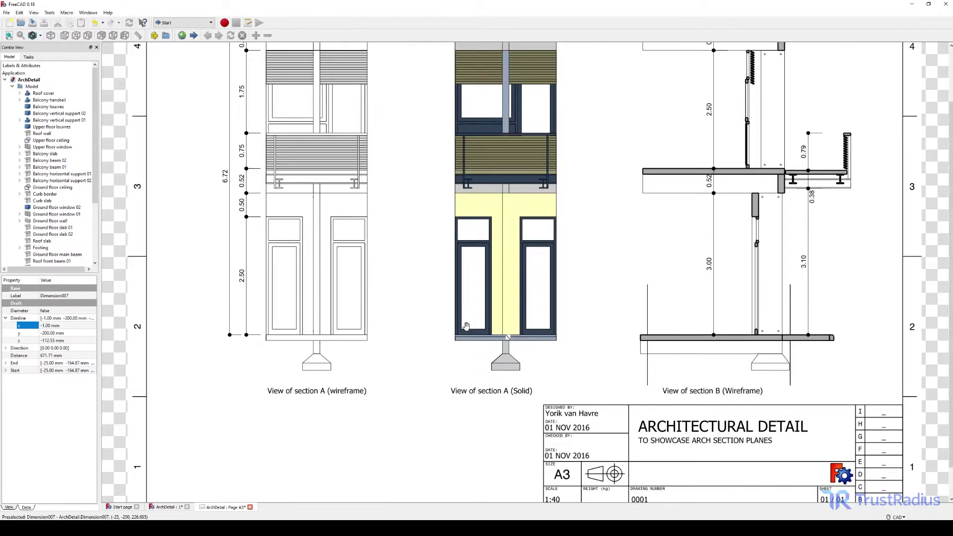
scroll(424, 328, up, 3)
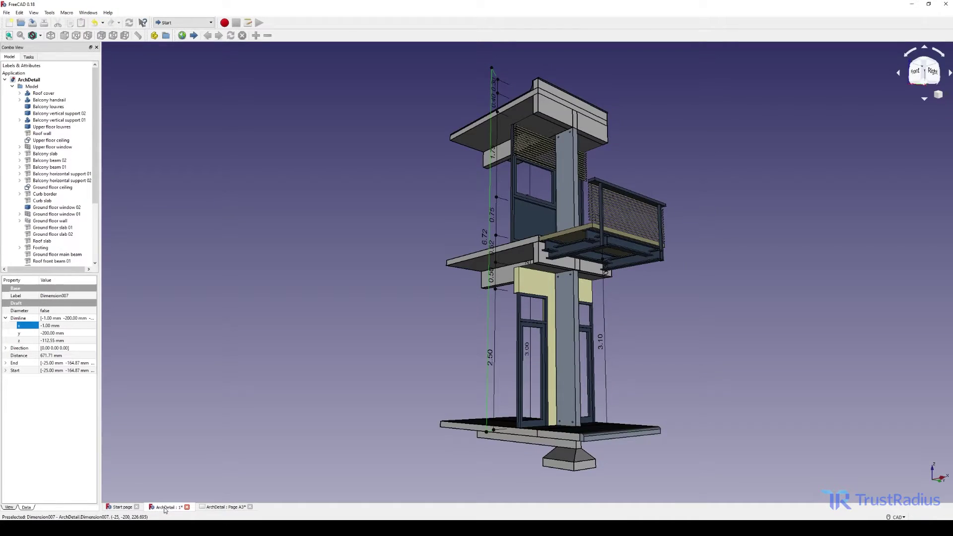
click(130, 507)
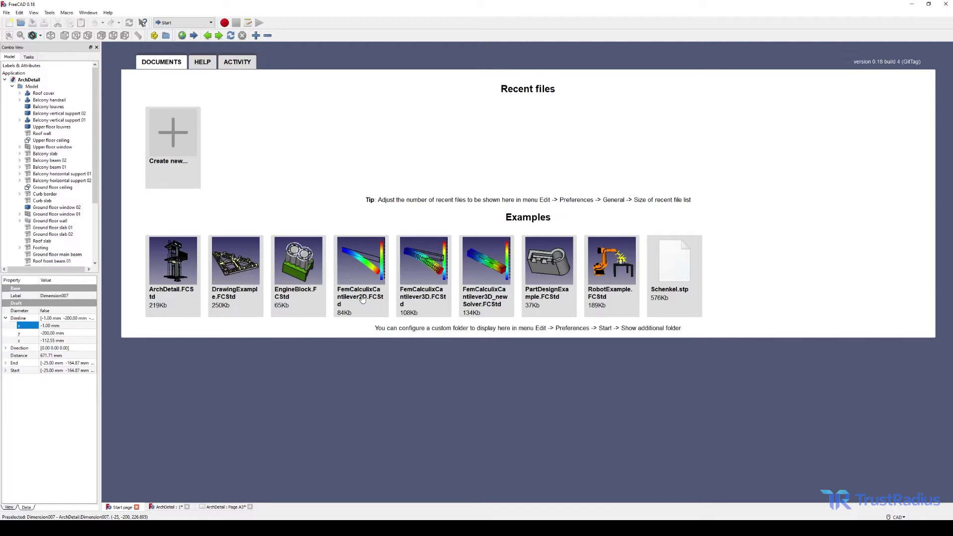
click(290, 294)
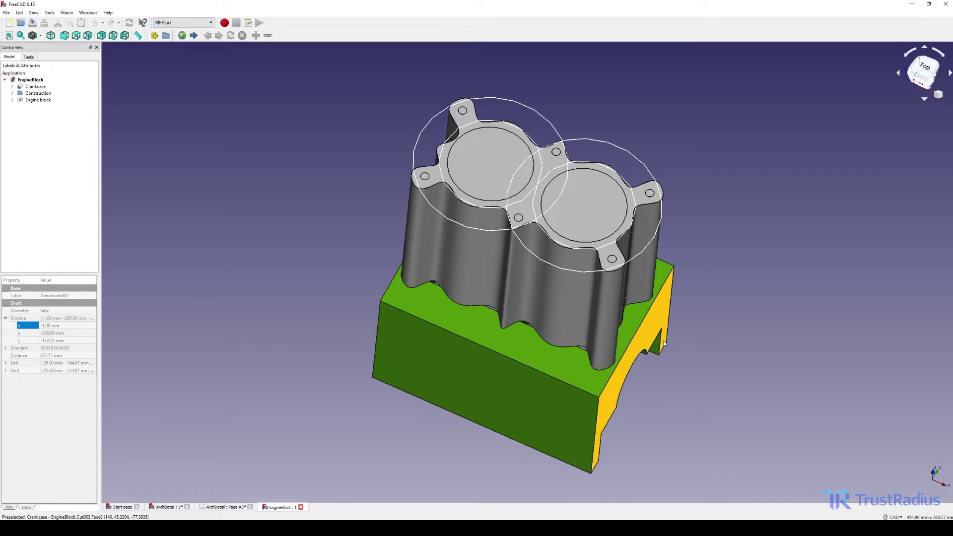
Pan, roll and tilt the engine block with the navigation cube until its underside faces you
middle_drag(674, 399, 654, 322)
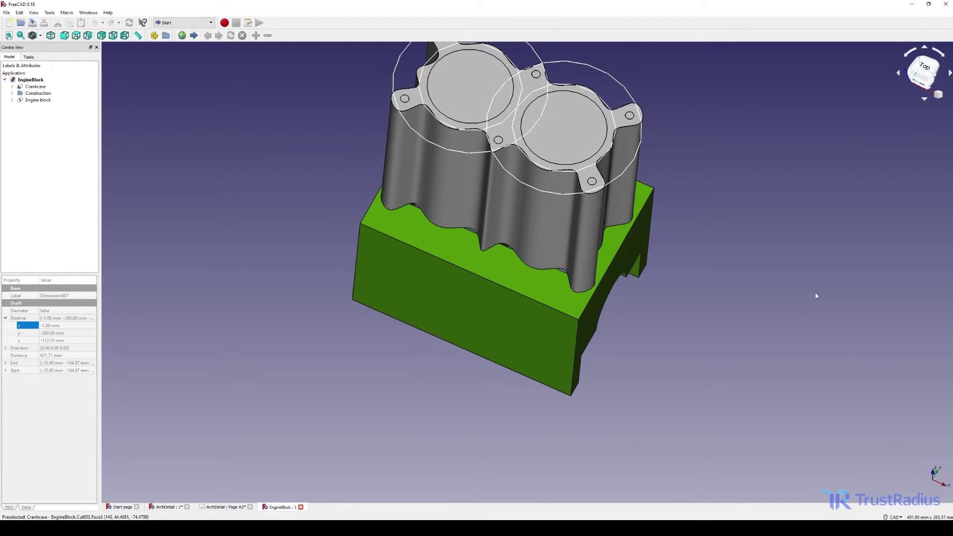
middle_drag(850, 225, 842, 251)
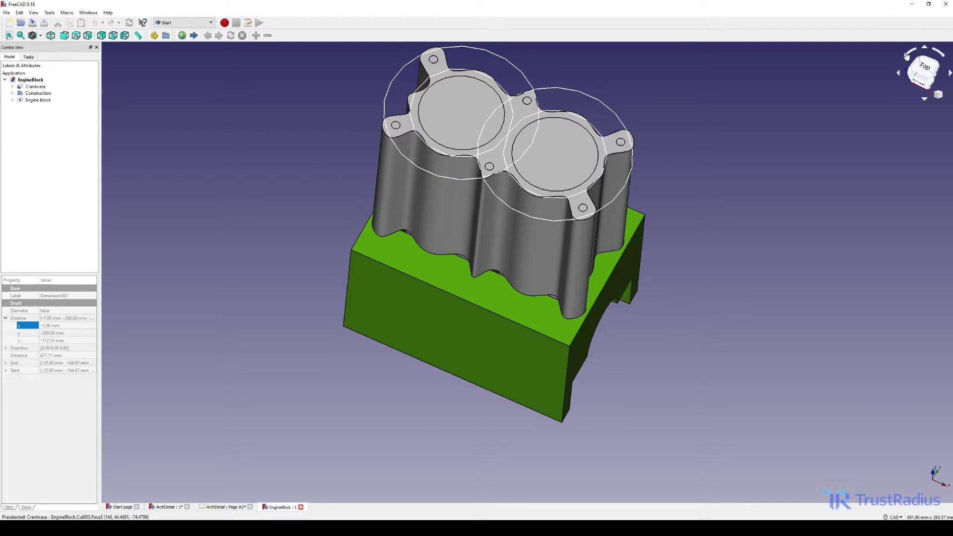
click(908, 57)
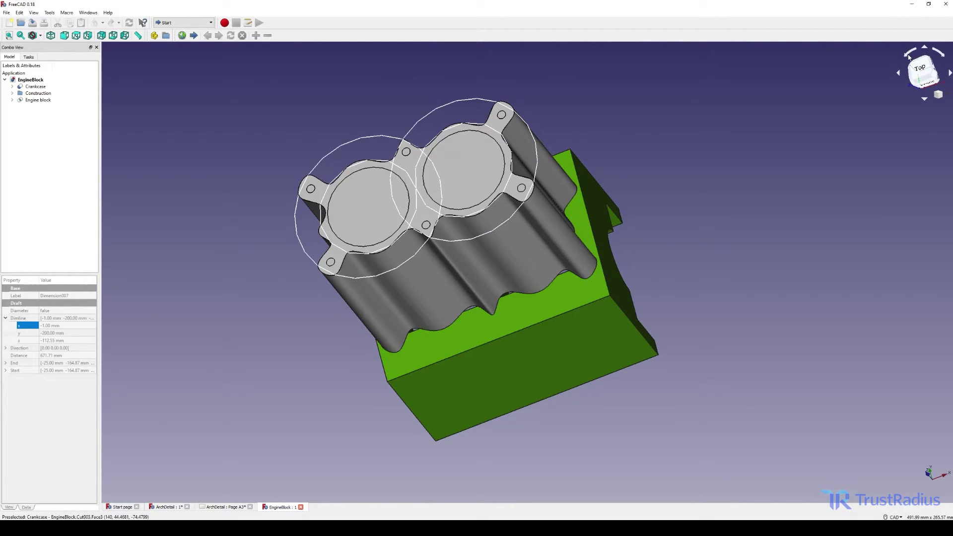
click(907, 56)
click(908, 56)
click(925, 49)
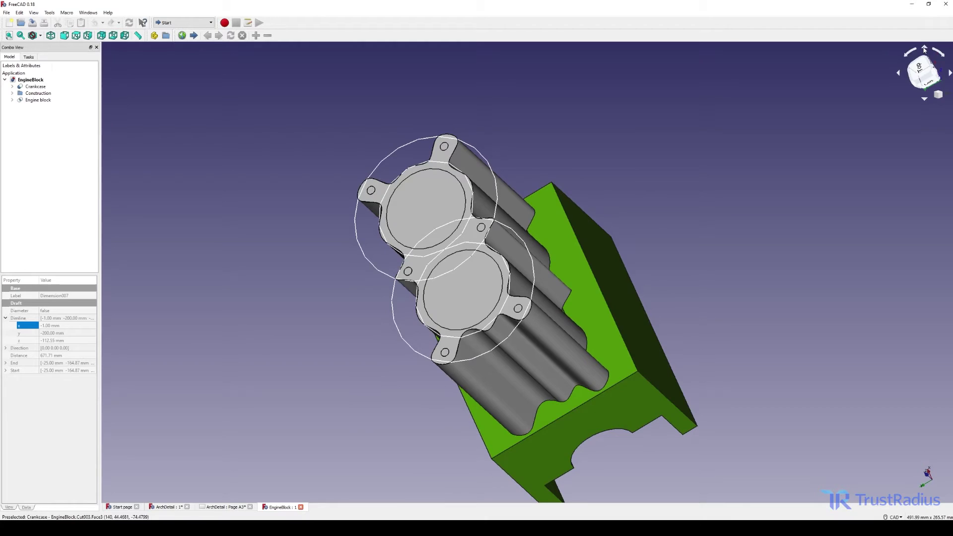
click(925, 100)
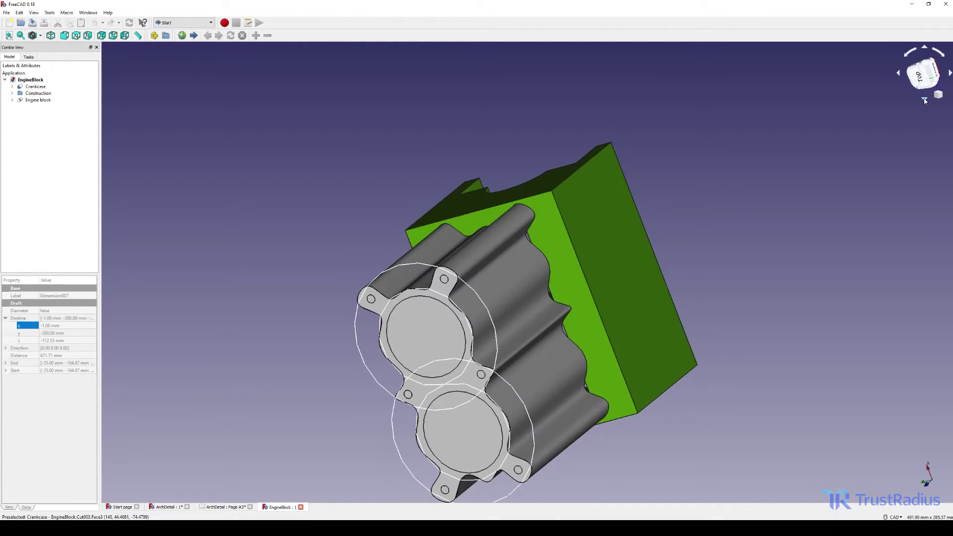
click(924, 100)
click(907, 57)
click(907, 57)
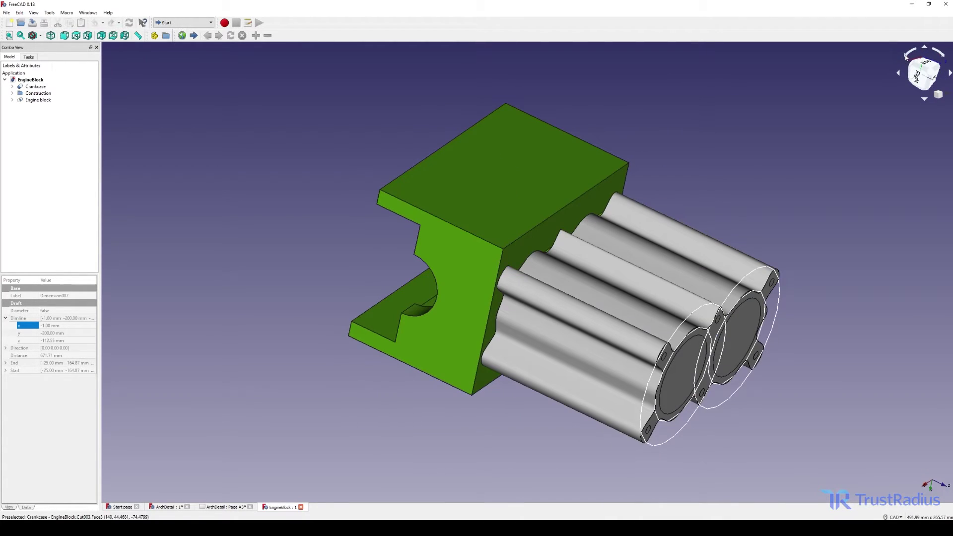
click(949, 73)
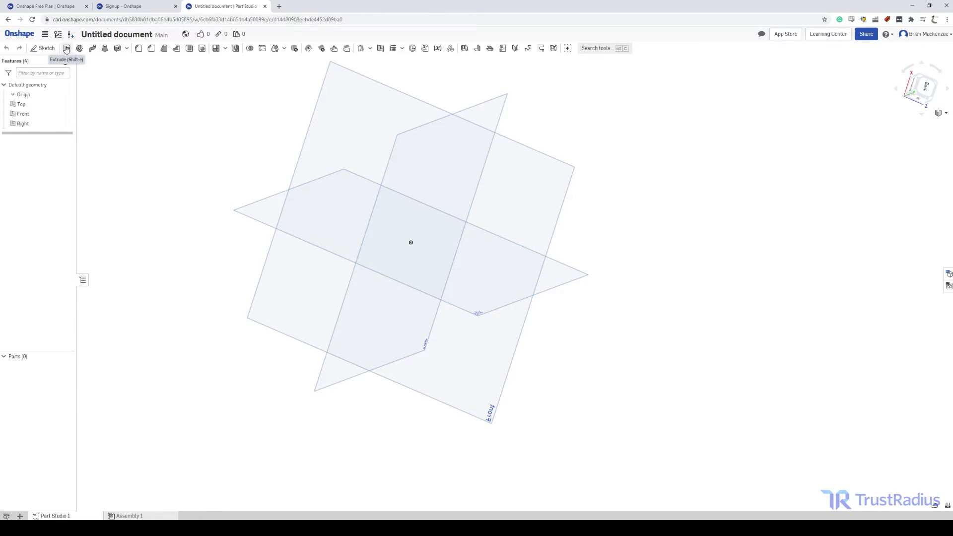
Start and cancel a new sketch, then begin a chamfer feature
click(43, 48)
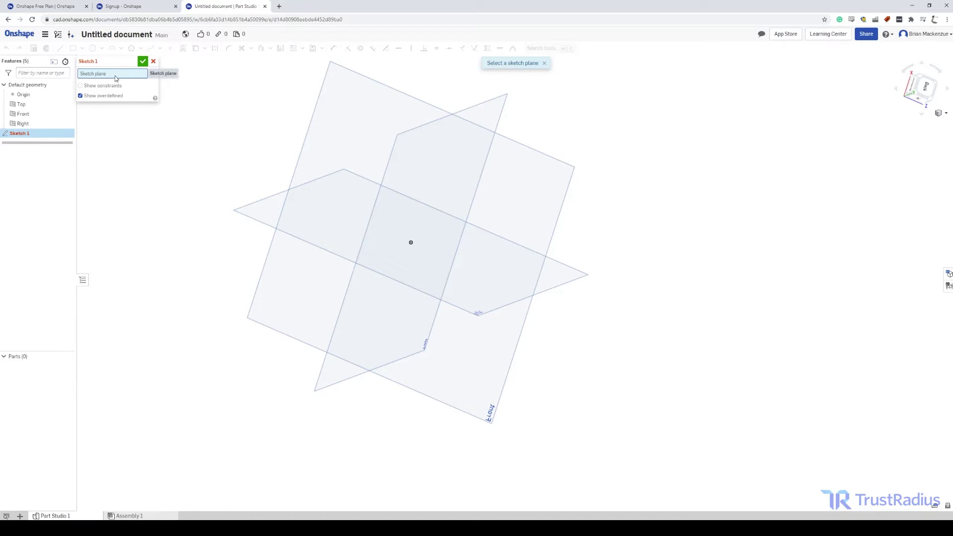
click(154, 62)
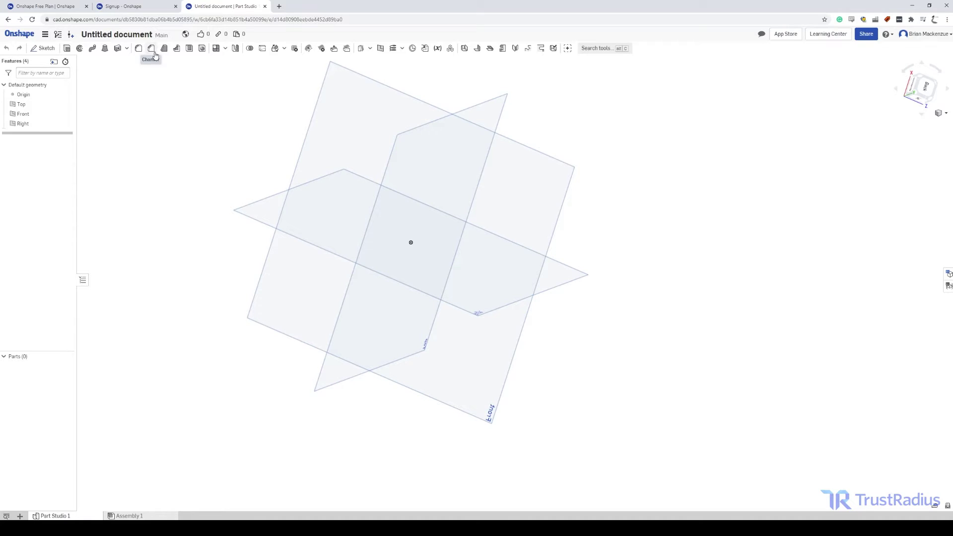
click(153, 49)
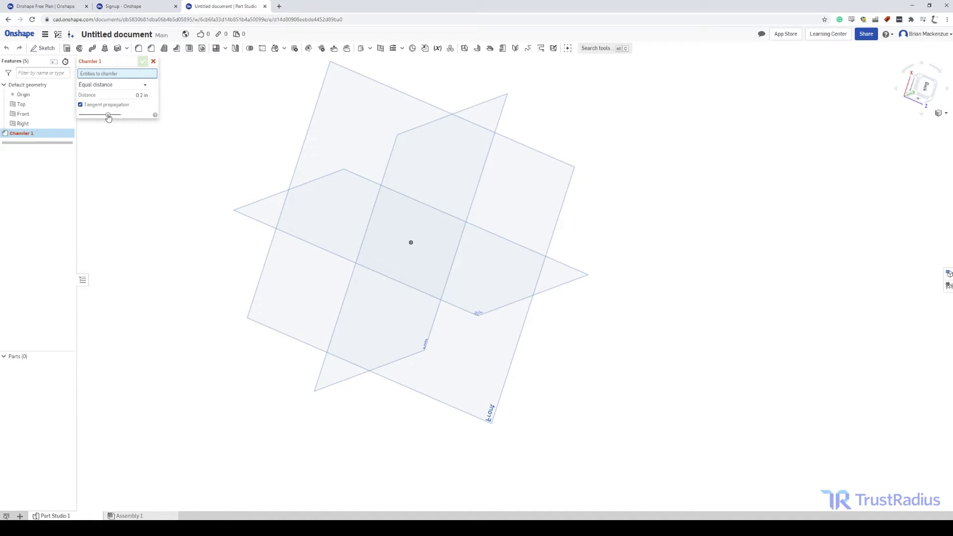
Start a 3D fit spline feature from the curve features list
right_click(39, 105)
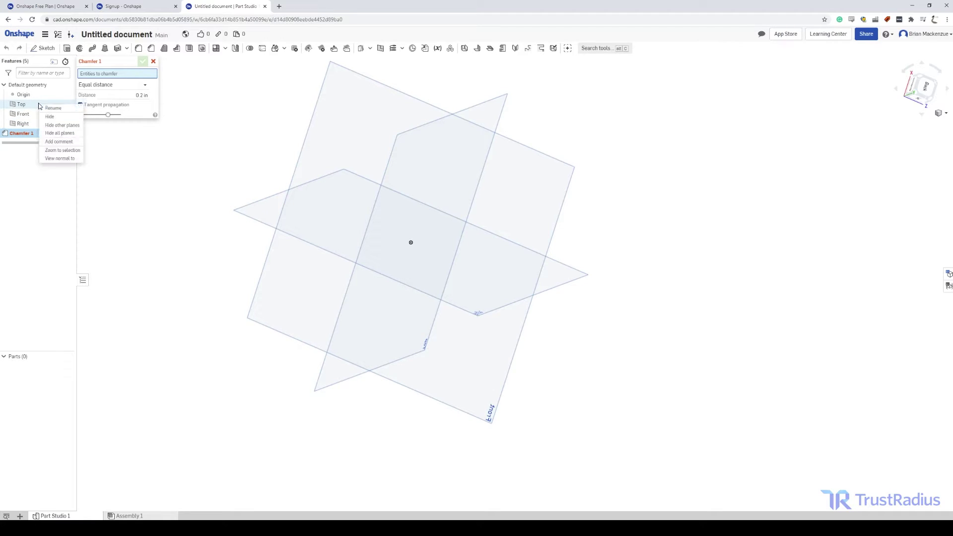
click(402, 48)
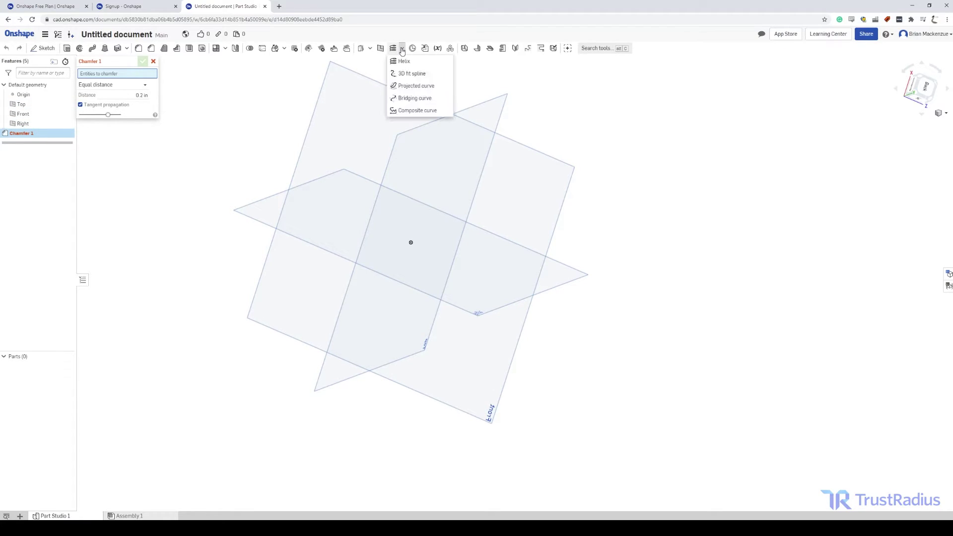
click(410, 73)
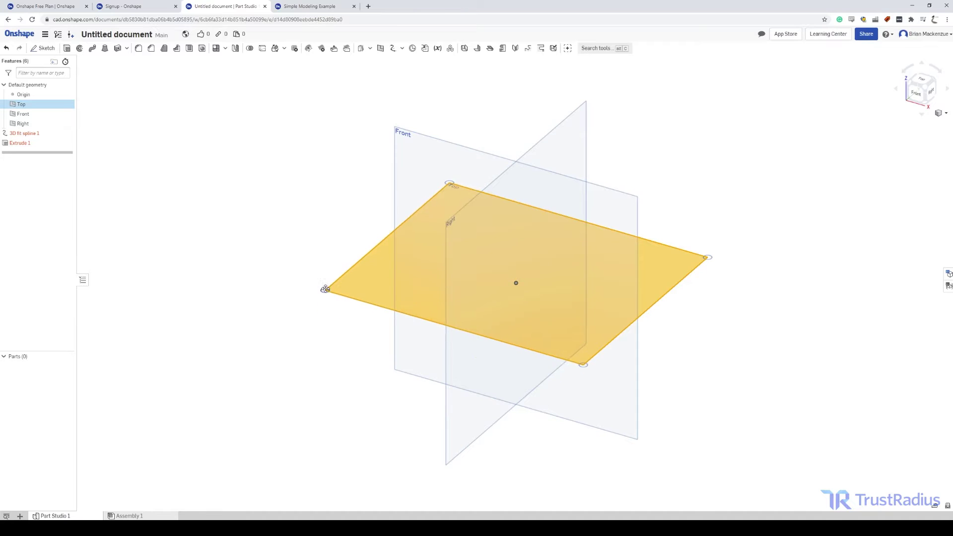
Drag the Top plane's corner outward so it extends well past its default size
drag(323, 287, 326, 220)
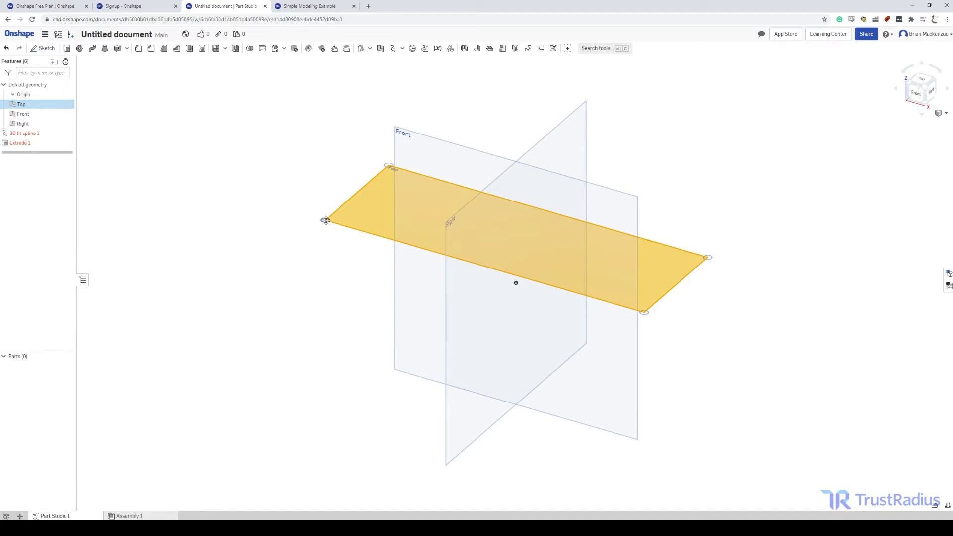
drag(644, 312, 789, 366)
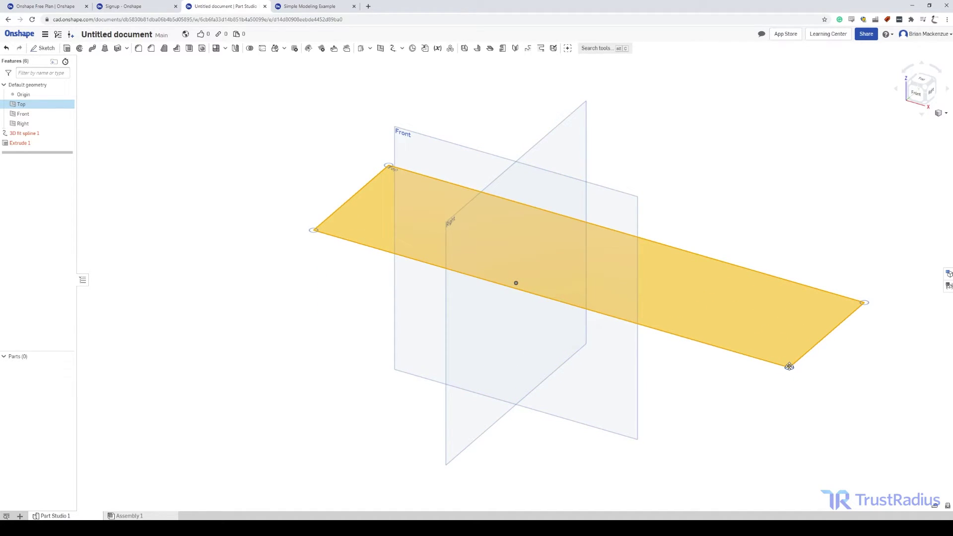
scroll(879, 195, down, 3)
Orbit the view, then enlarge the Front plane by dragging its corner far outward
right_drag(879, 196, 698, 183)
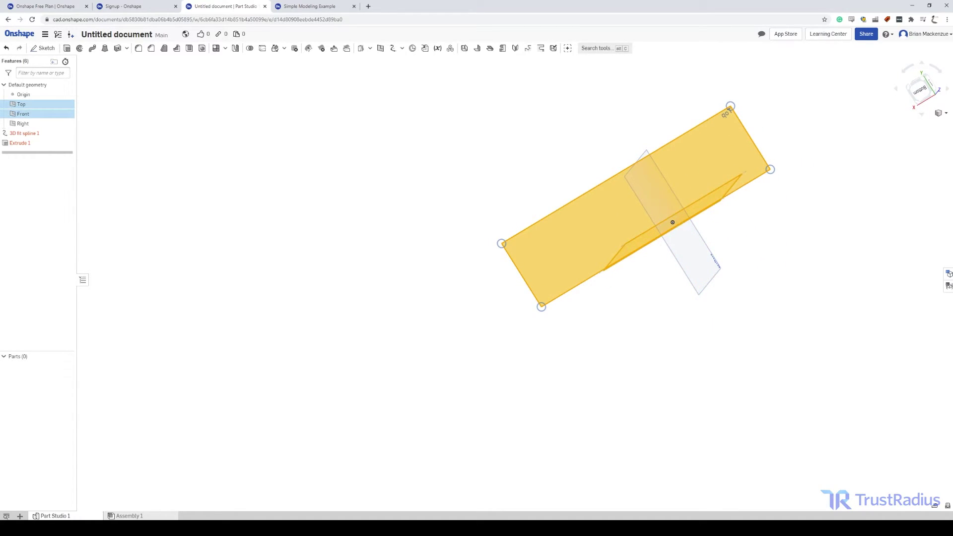
right_drag(770, 218, 740, 188)
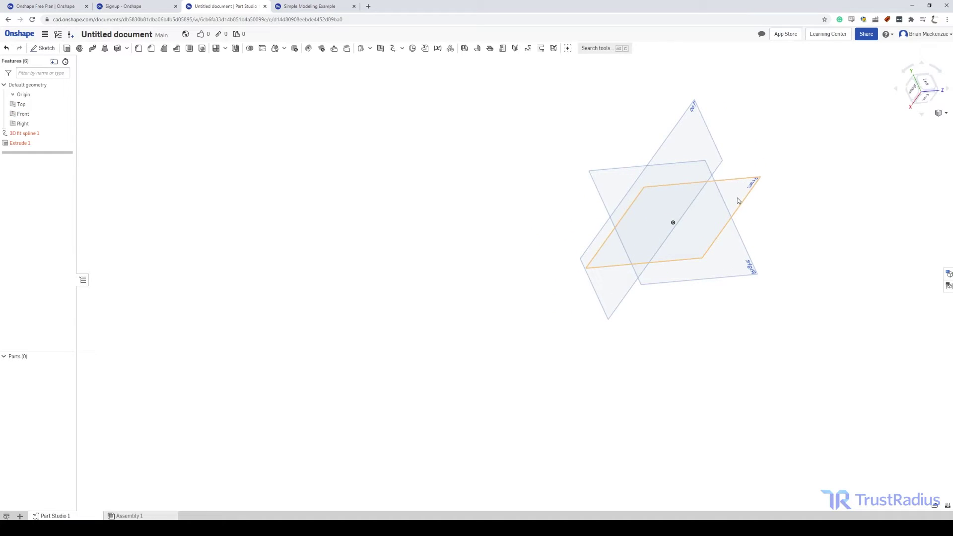
click(740, 187)
drag(760, 168, 898, 108)
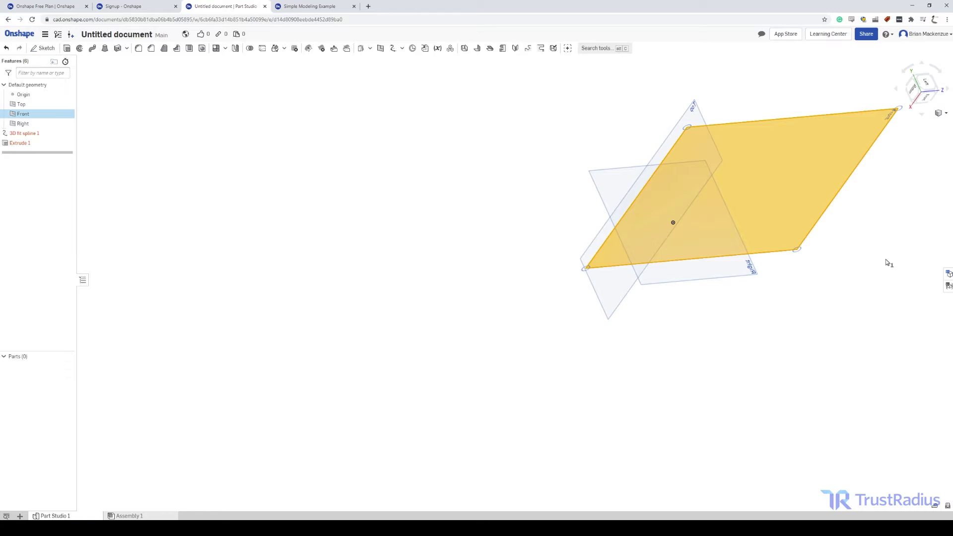
right_drag(887, 262, 537, 270)
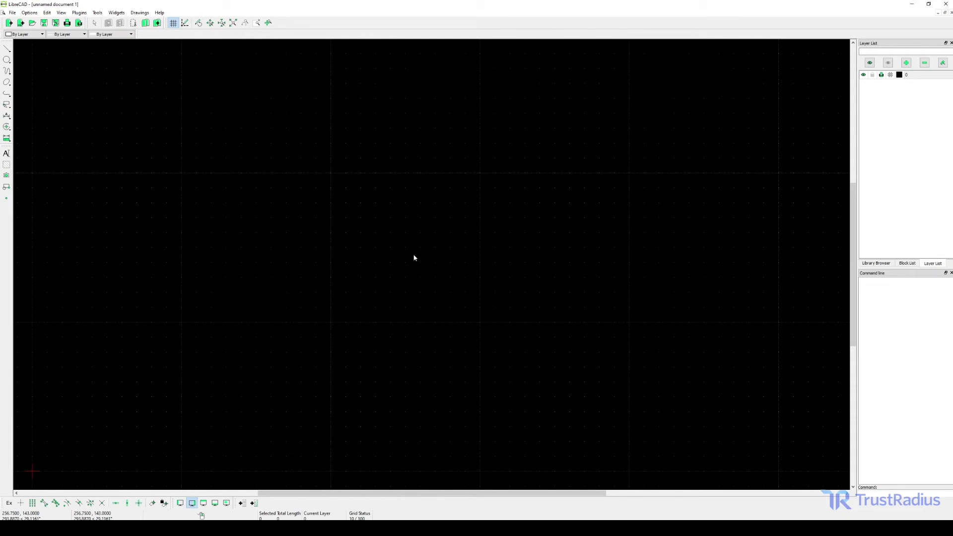
Draw a large tilted ellipse by its axes across the canvas with Ellipse (Axis)
click(7, 82)
click(76, 82)
click(361, 285)
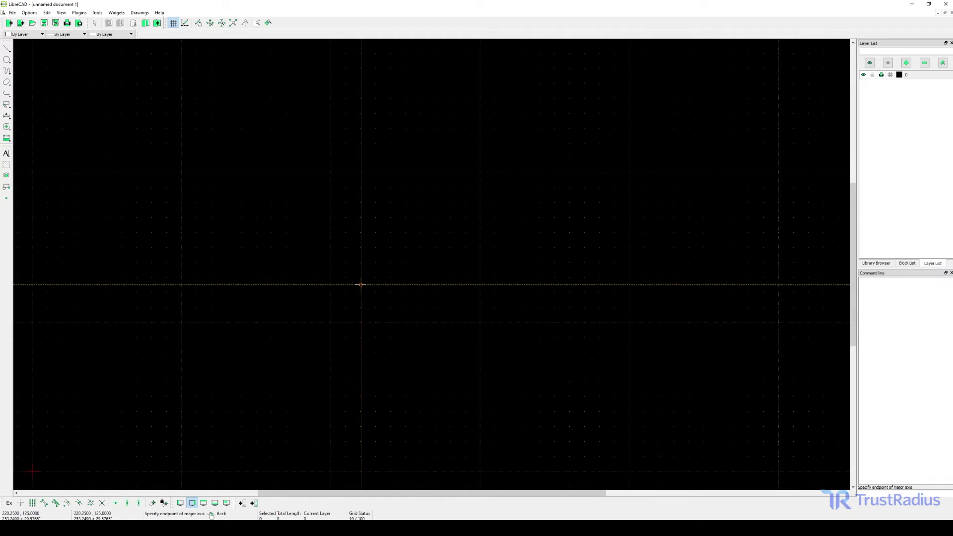
click(361, 285)
right_click(288, 194)
click(392, 215)
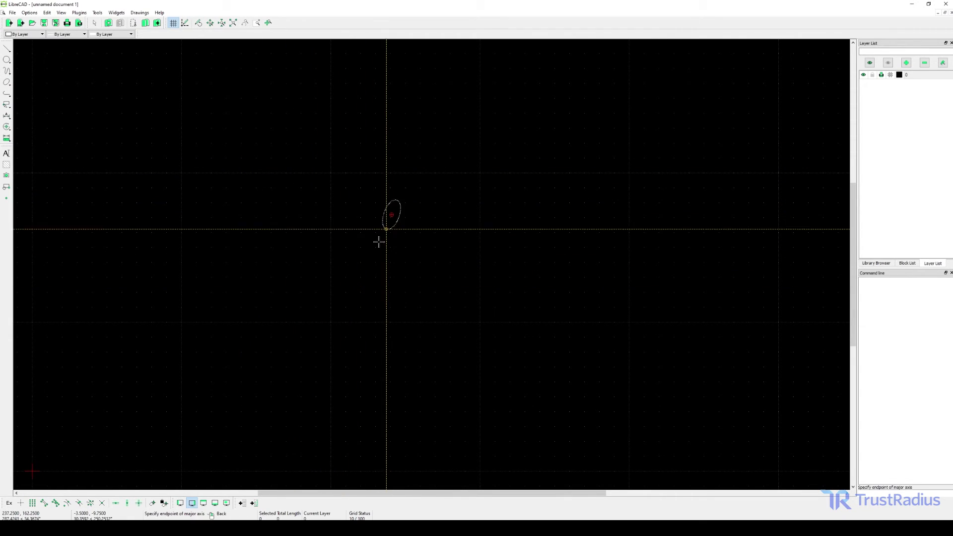
click(358, 325)
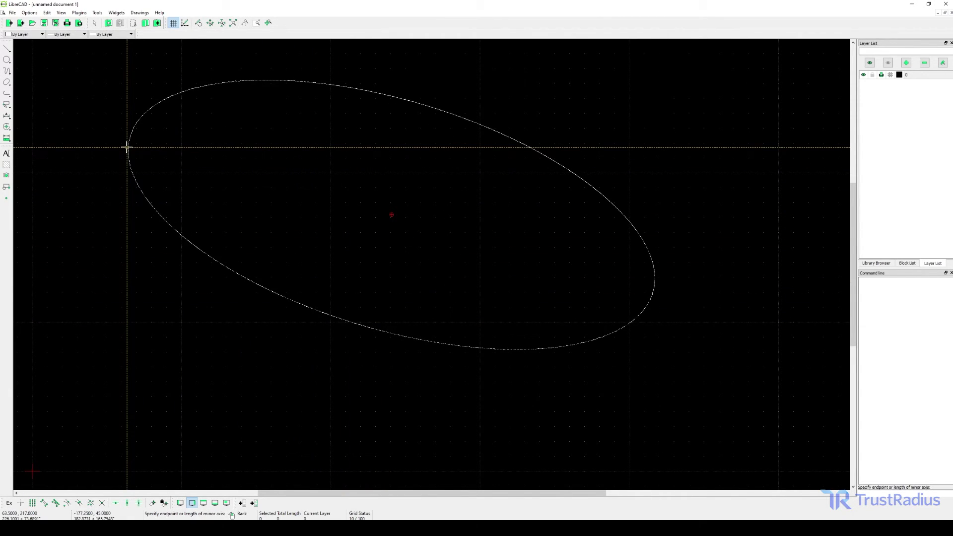
click(130, 147)
right_click(78, 221)
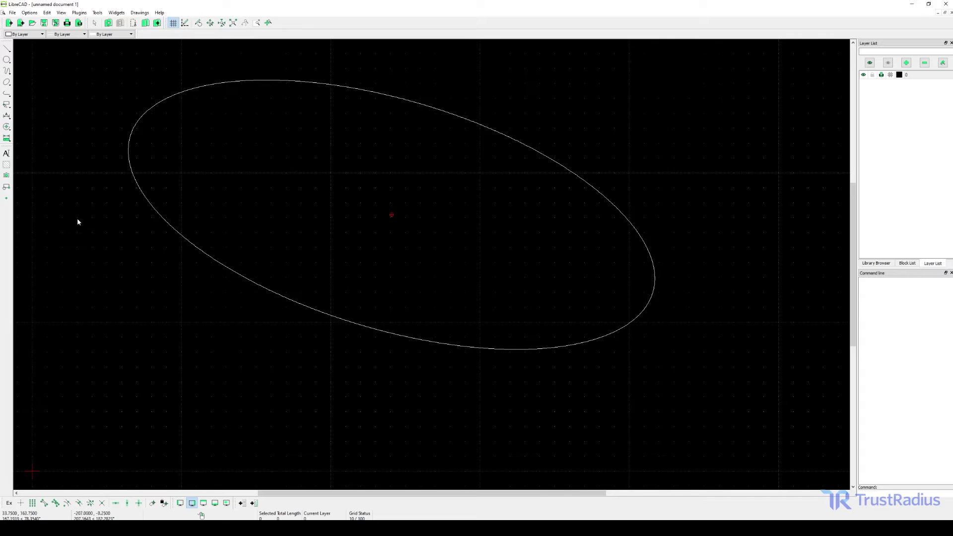
Draw a closed, irregular seven-vertex polyline outline below the ellipse's left end
click(7, 93)
click(34, 93)
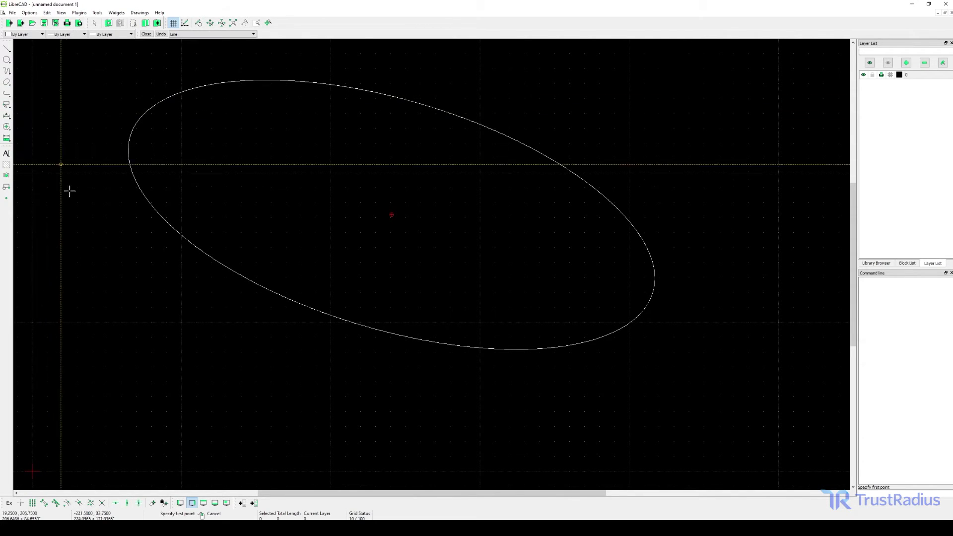
click(117, 305)
click(180, 343)
click(235, 347)
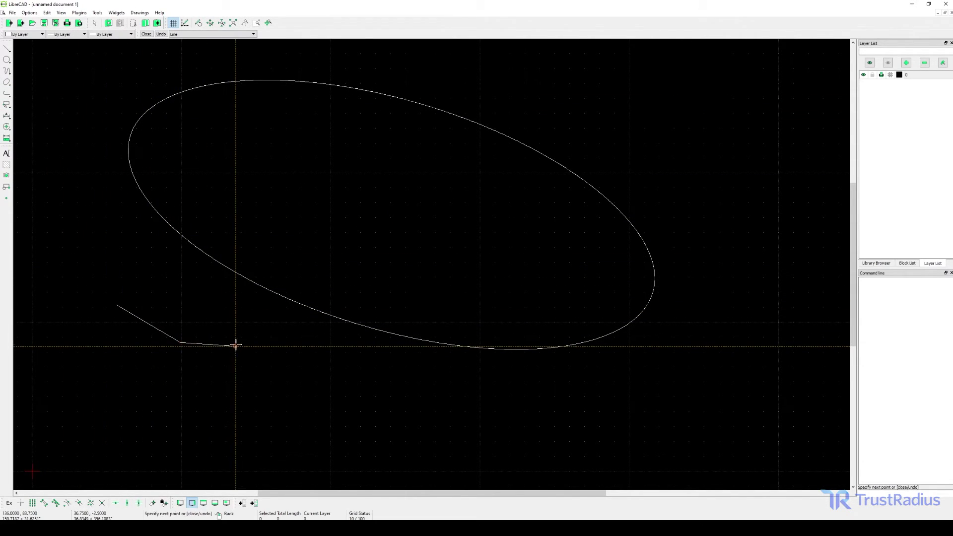
click(261, 332)
click(249, 305)
click(204, 272)
click(172, 293)
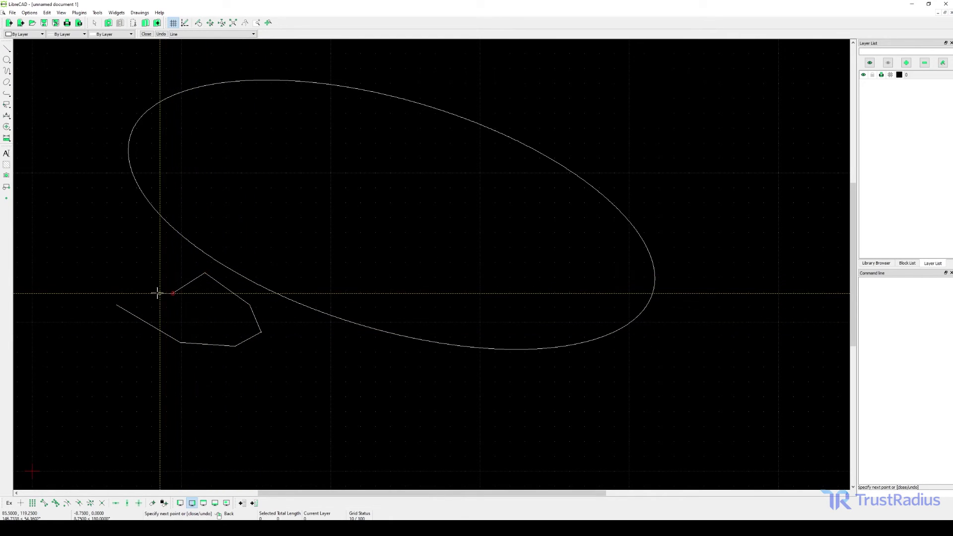
click(117, 305)
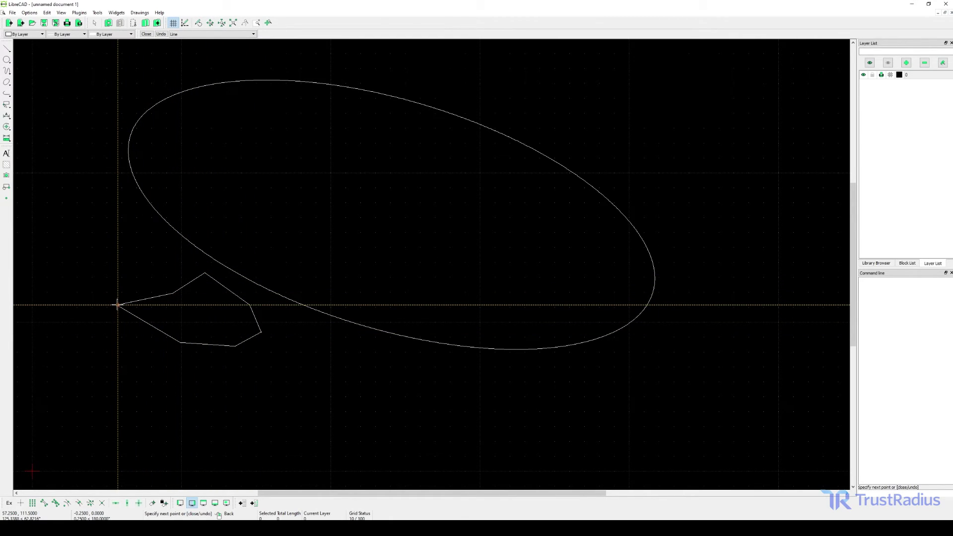
right_click(70, 249)
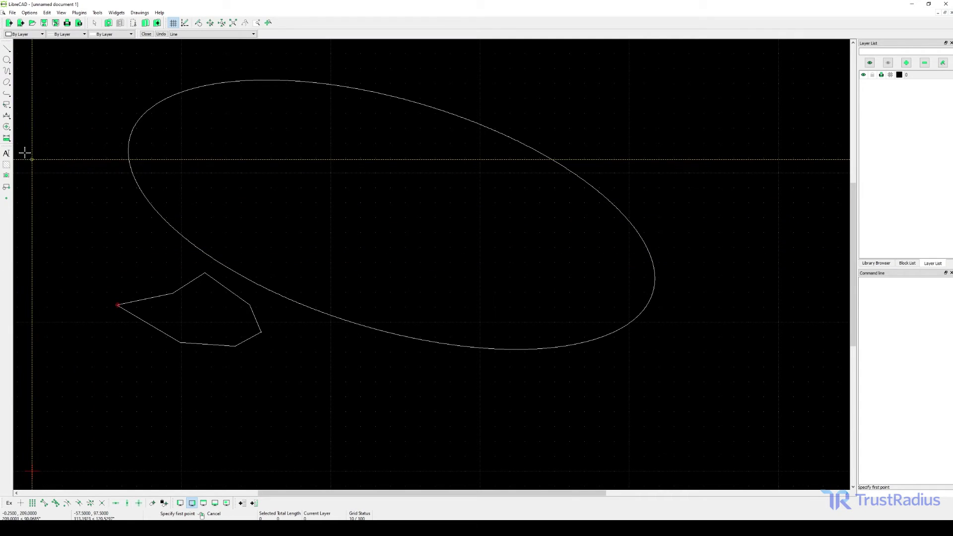
Draw a rectangle inside the ellipse
click(6, 49)
click(35, 81)
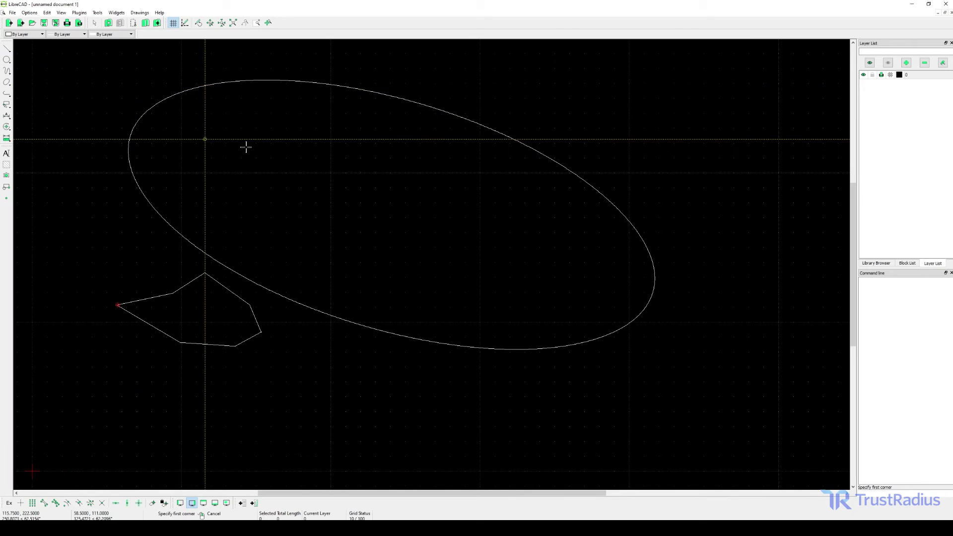
click(256, 149)
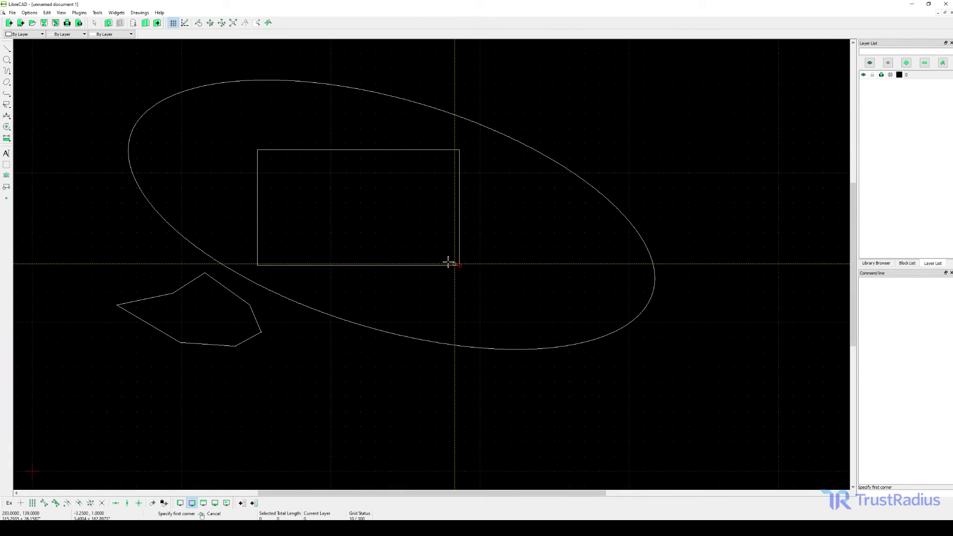
click(459, 265)
Draw a 3 Points arc at the upper left, ending near the left edge
click(7, 71)
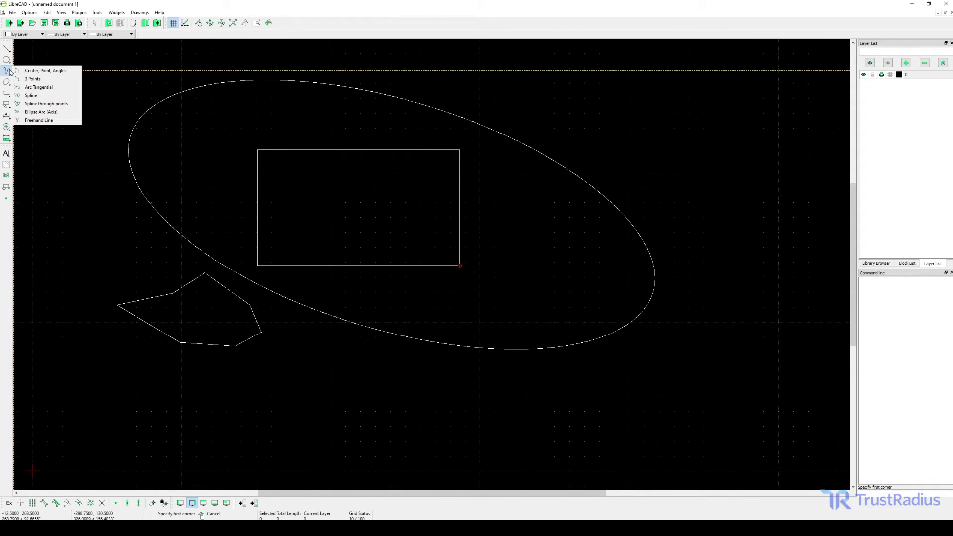
click(35, 80)
click(78, 135)
click(200, 152)
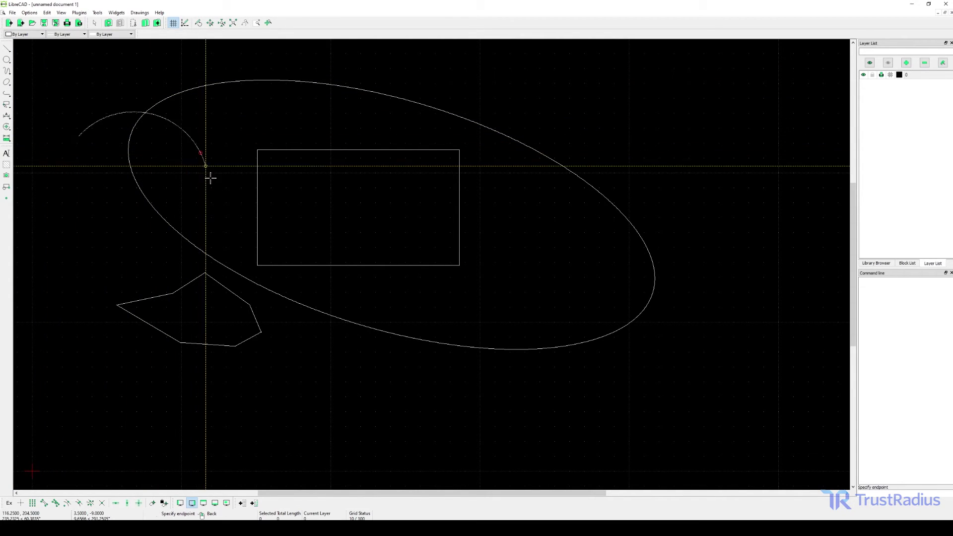
click(51, 264)
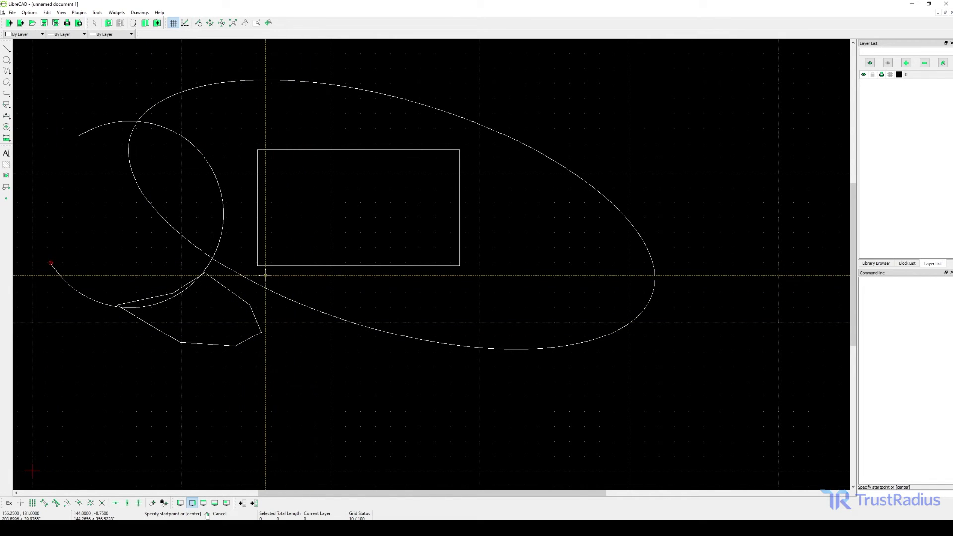
Choose the 2 Points circle mode, then add a short vertical line near the ellipse's right end
click(7, 61)
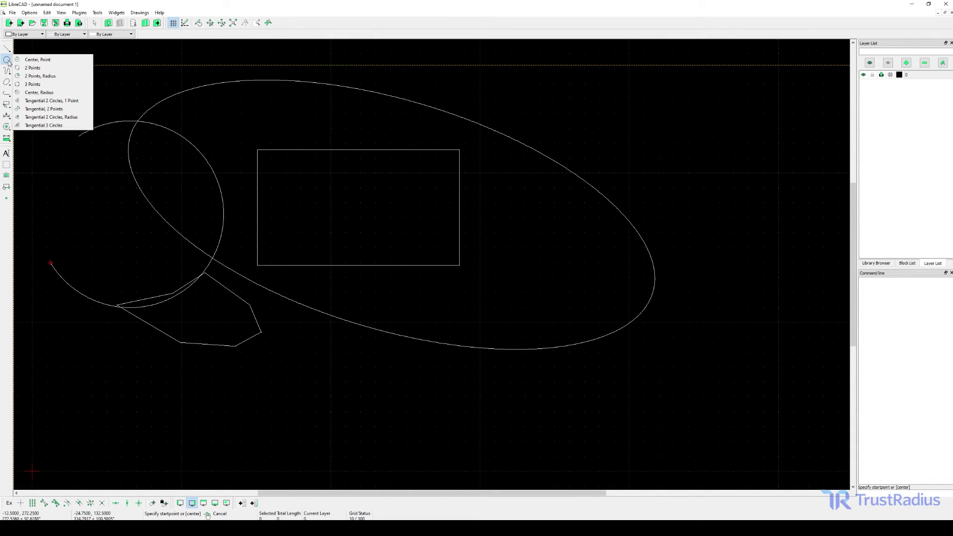
click(63, 125)
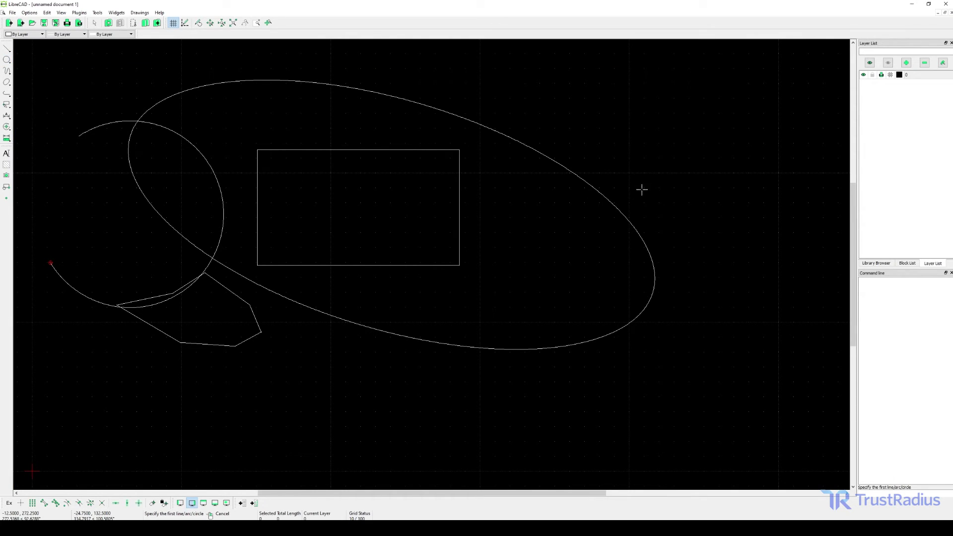
click(7, 60)
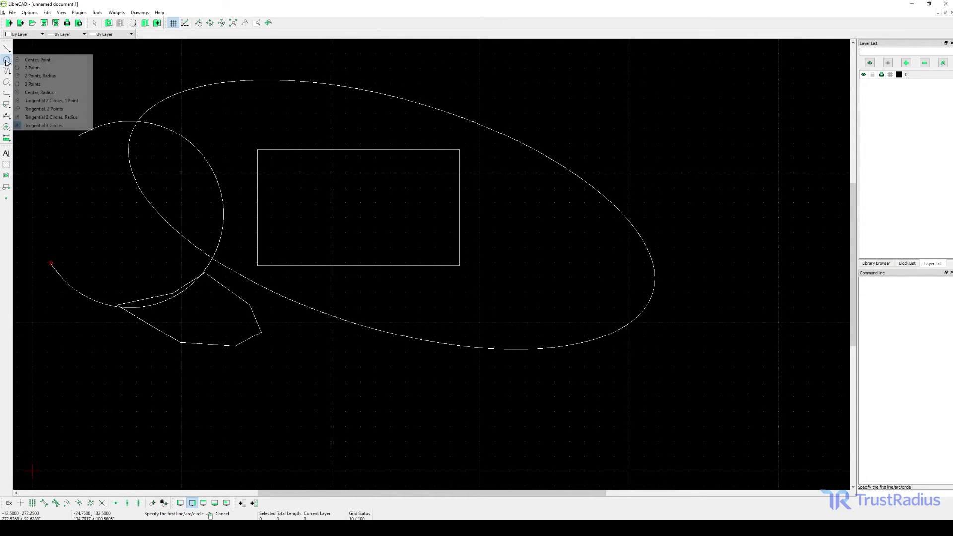
click(29, 68)
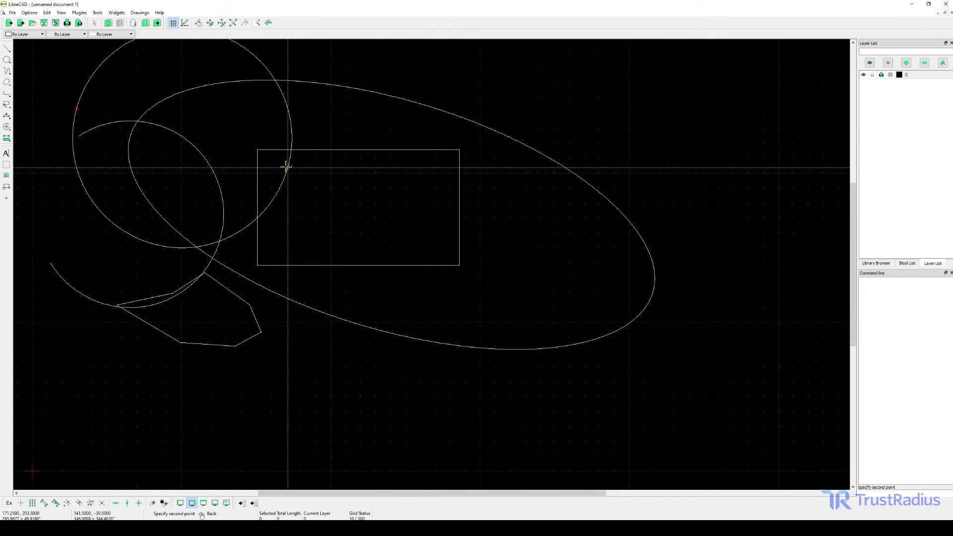
click(6, 104)
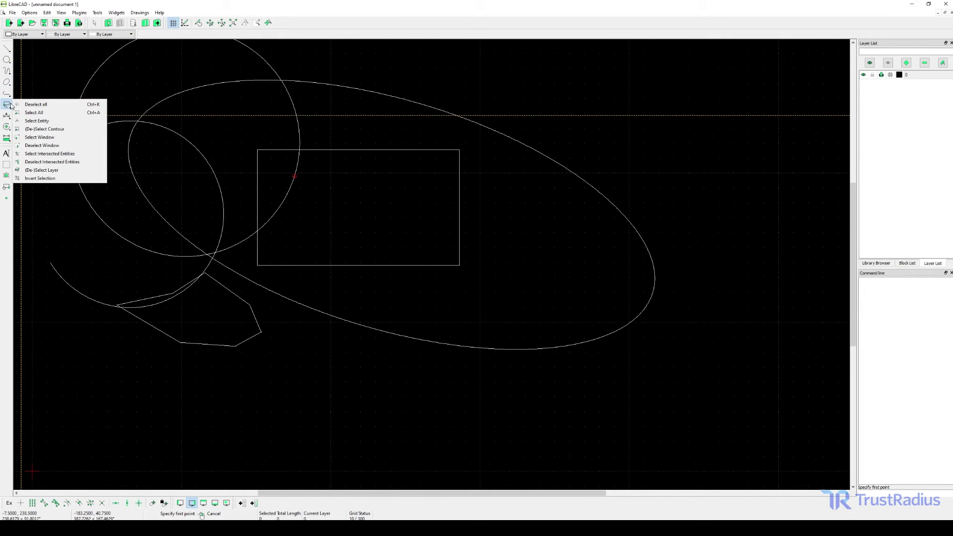
click(6, 48)
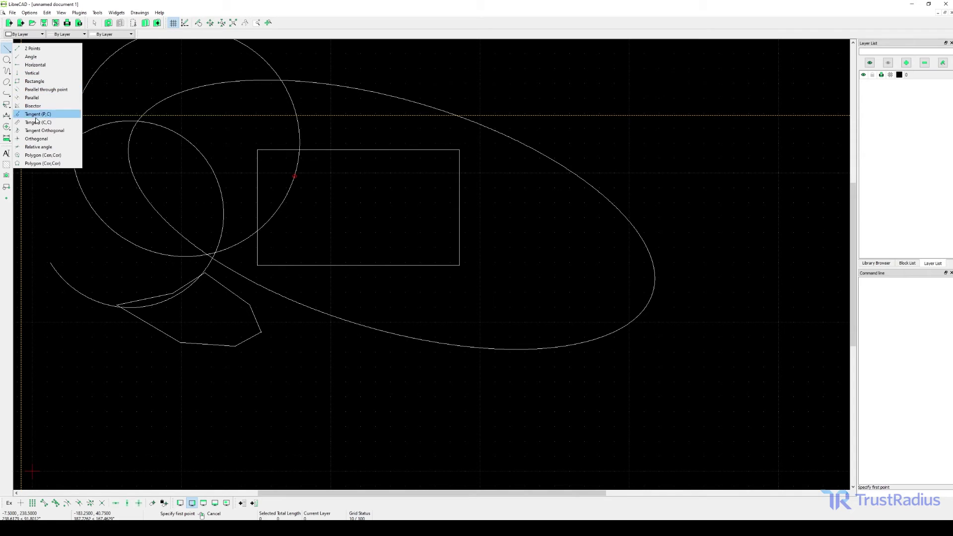
click(41, 75)
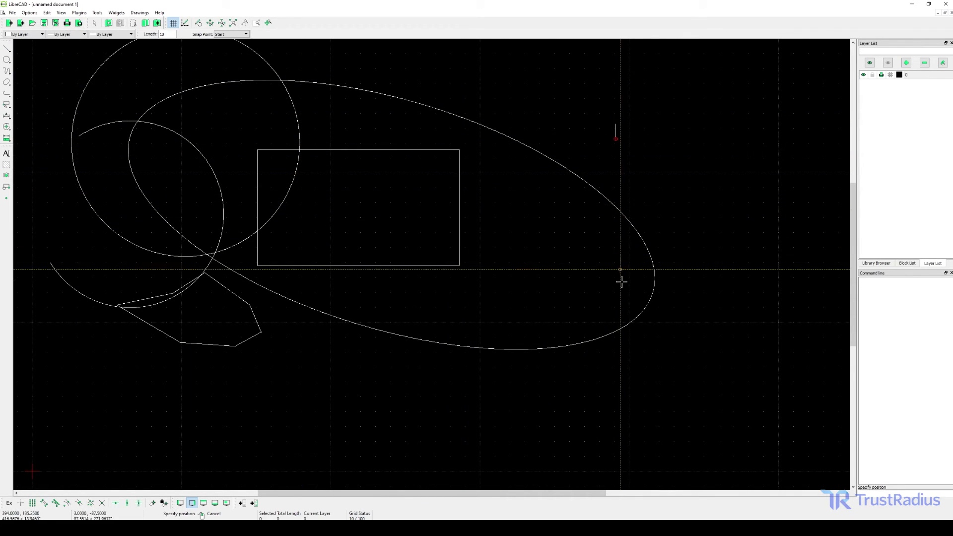
click(631, 369)
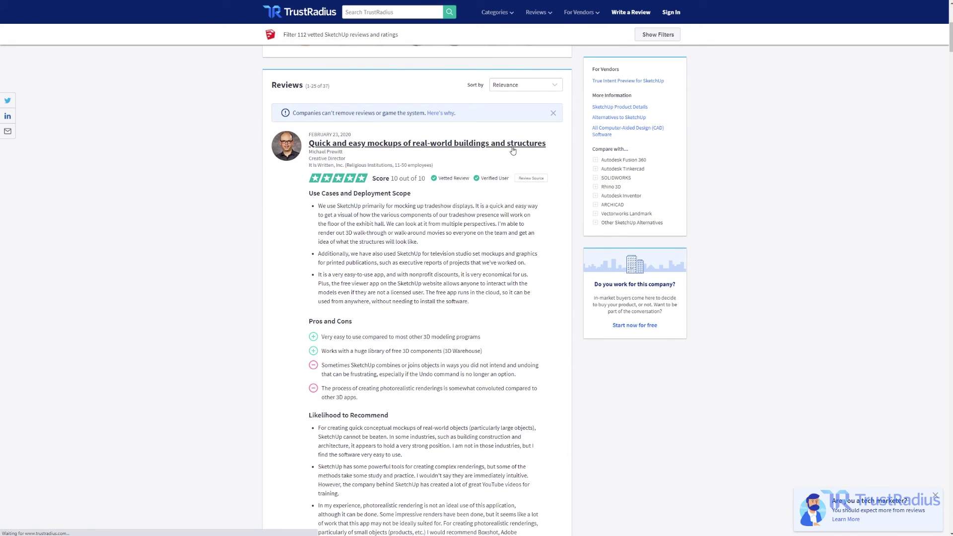
Open the review 'Quick and easy mockups of real-world buildings and structures' and scroll through its sections
click(509, 145)
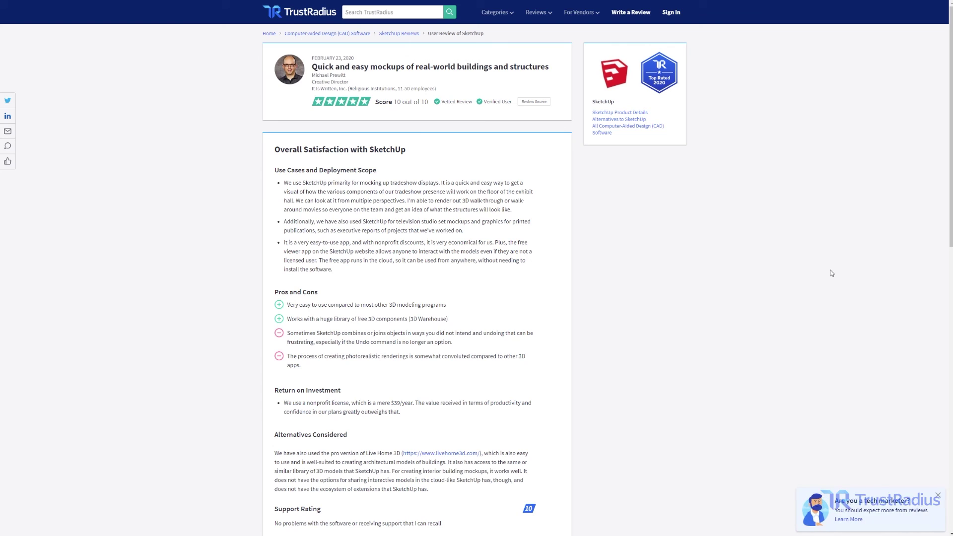
scroll(831, 273, down, 1)
scroll(832, 273, down, 1)
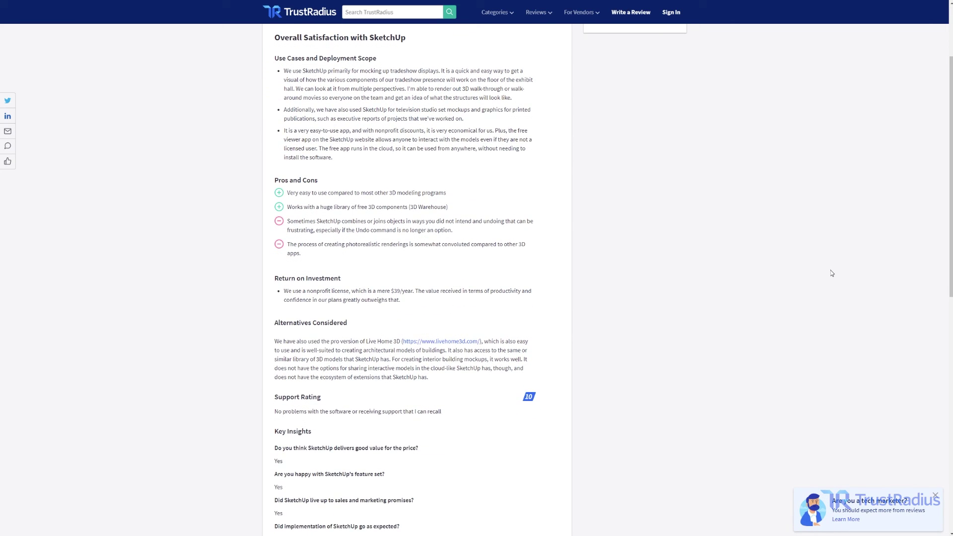
scroll(833, 273, down, 5)
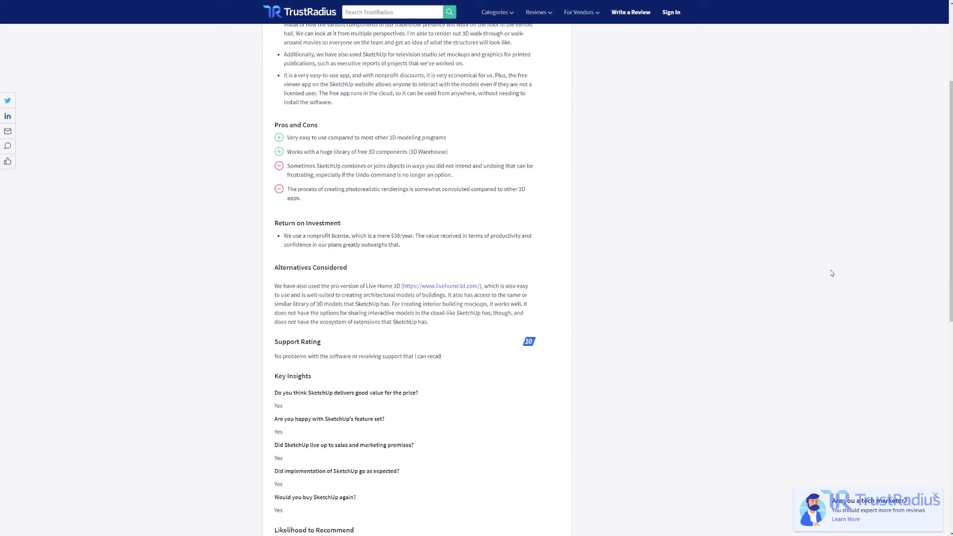